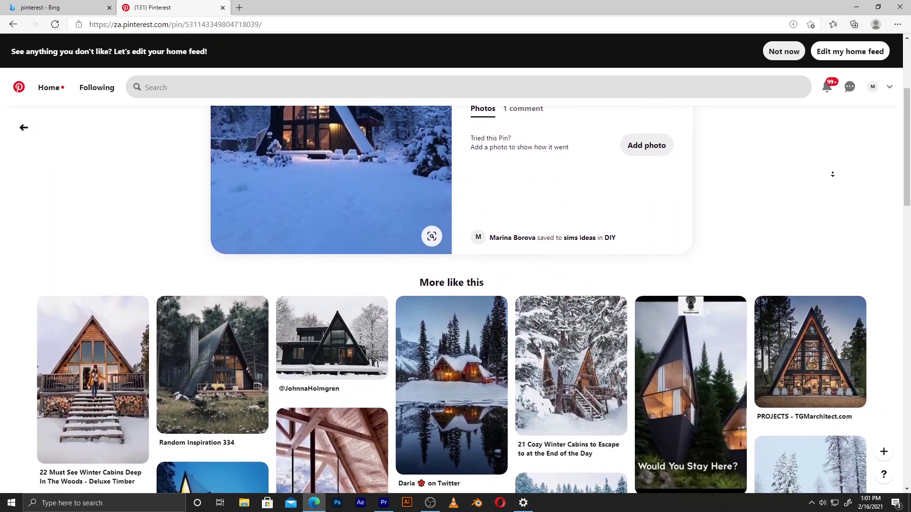
Scroll the More like this grid and open the snowy glass-walled '12 Cities In Europe' pin.
{"action": "scroll", "coordinate": [833, 173], "scroll_direction": "down", "scroll_amount": 2}
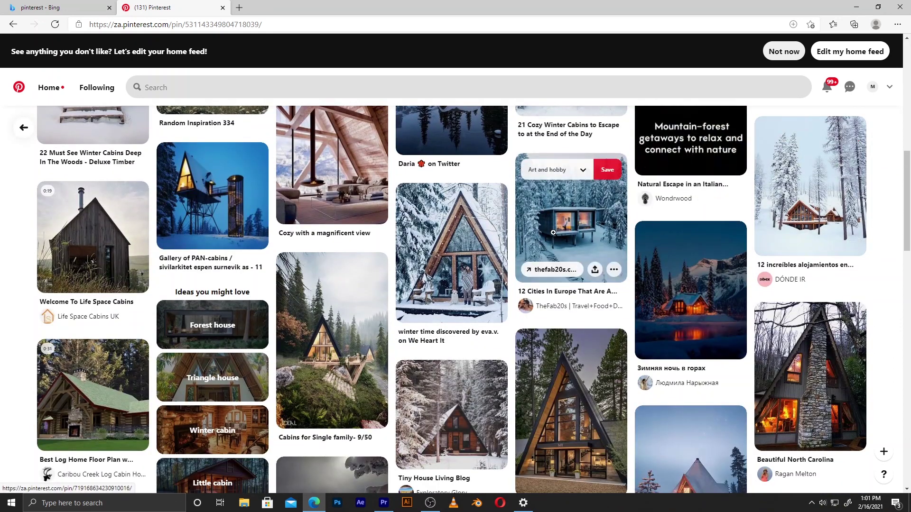
{"action": "left_click", "coordinate": [569, 213]}
{"action": "scroll", "coordinate": [850, 217], "scroll_direction": "down", "scroll_amount": 2}
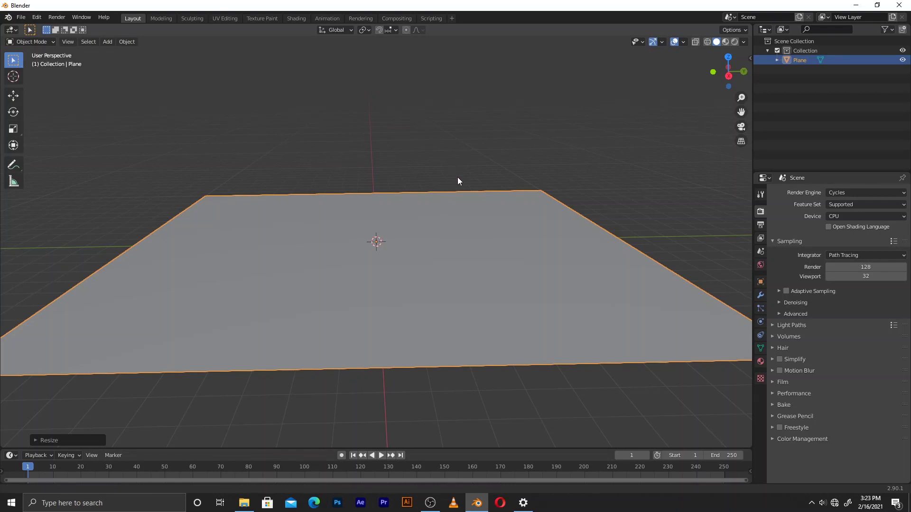
Shrink the plane, slide the human reference figure along X, then zoom in on both.
{"action": "key", "text": "ctrl+z"}
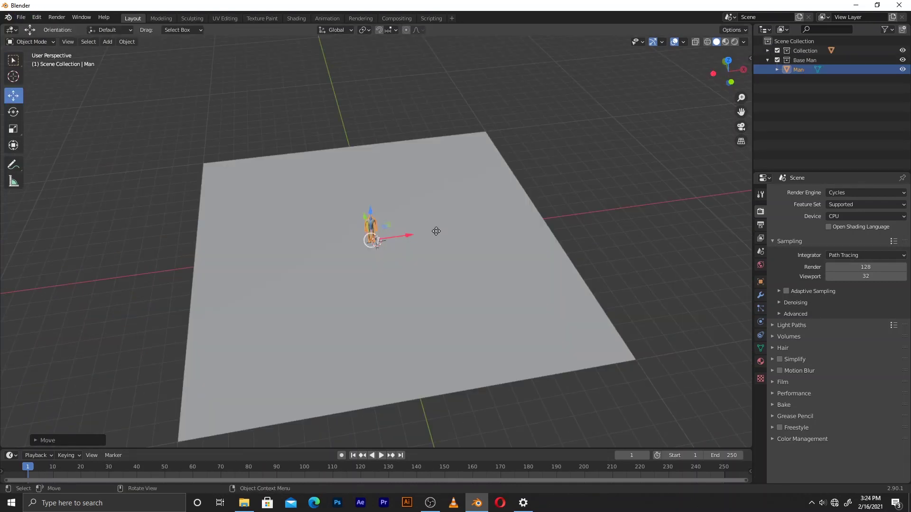
{"action": "left_click_drag", "start_coordinate": [410, 230], "coordinate": [469, 229]}
{"action": "middle_click_drag", "start_coordinate": [468, 230], "coordinate": [496, 187]}
{"action": "left_click", "coordinate": [458, 161]}
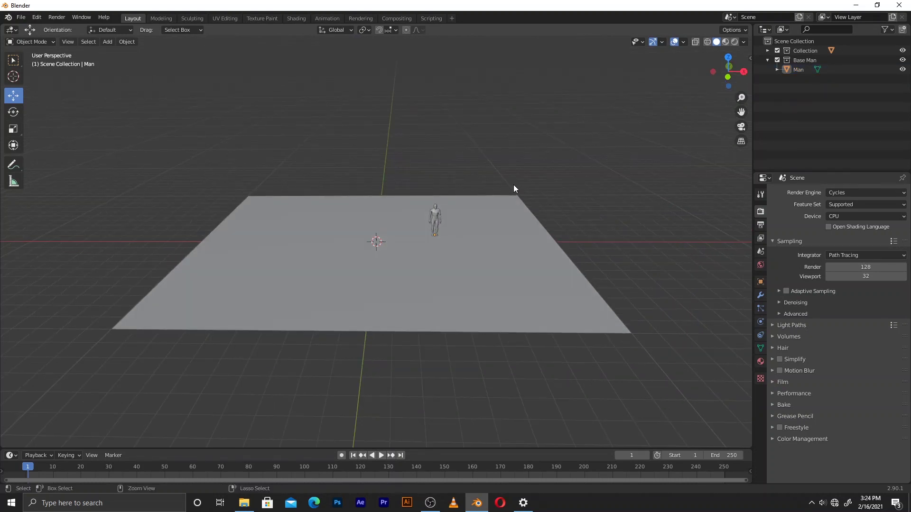
{"action": "mouse_move", "coordinate": [519, 167]}
{"action": "middle_mouse_down", "text": "ctrl"}
{"action": "mouse_move", "coordinate": [523, 151]}
{"action": "mouse_move", "coordinate": [516, 180]}
{"action": "middle_mouse_up", "text": "ctrl"}
{"action": "scroll", "coordinate": [525, 154], "scroll_direction": "down", "scroll_amount": 2}
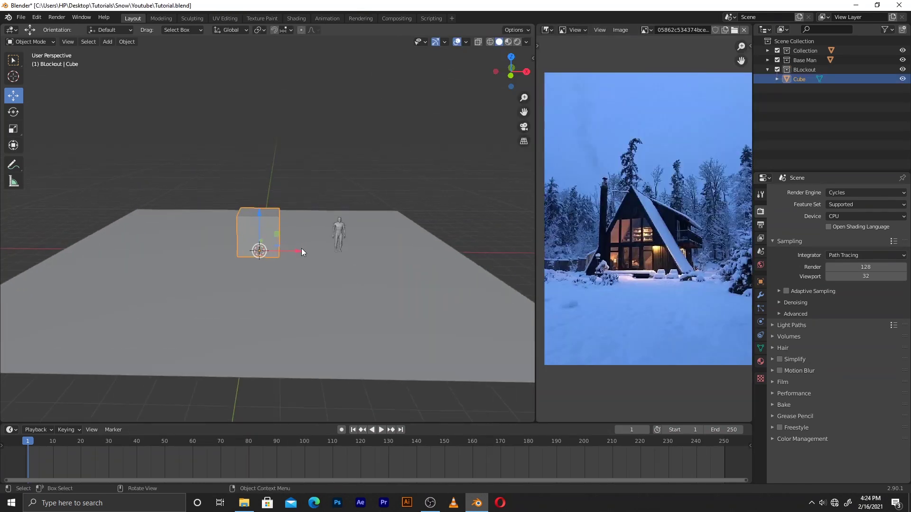
Scale the cube up and collapse its top edge to 0 on X, forming an A-frame ridge.
{"action": "key", "text": "s"}
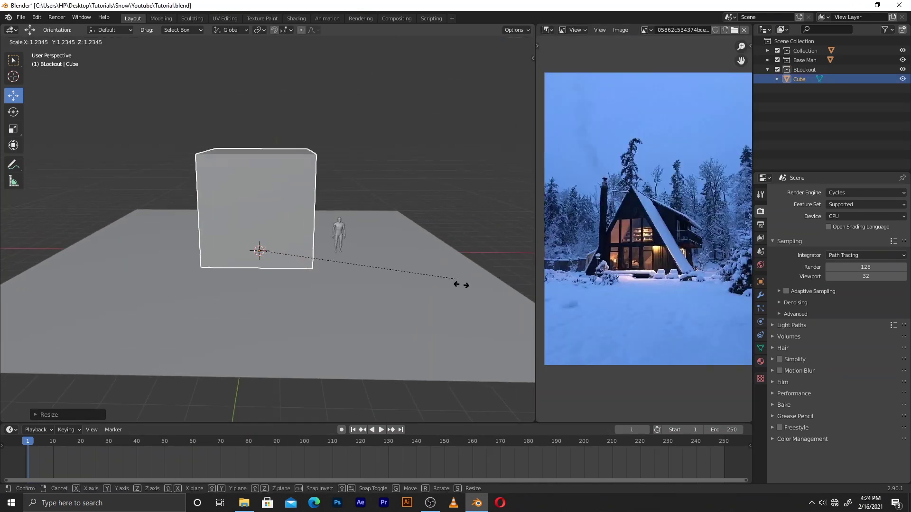
{"action": "left_click", "coordinate": [457, 285]}
{"action": "key", "text": "Tab"}
{"action": "middle_click_drag", "start_coordinate": [313, 170], "coordinate": [319, 147]}
{"action": "key", "text": "2"}
{"action": "left_click", "coordinate": [319, 147]}
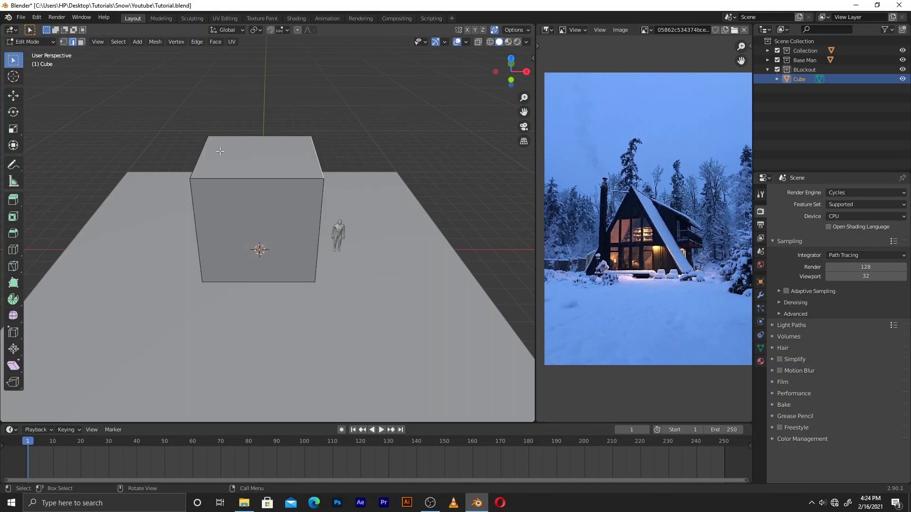
{"action": "key", "text": "n"}
{"action": "key", "text": "n"}
{"action": "key", "text": "s"}
{"action": "key", "text": "x"}
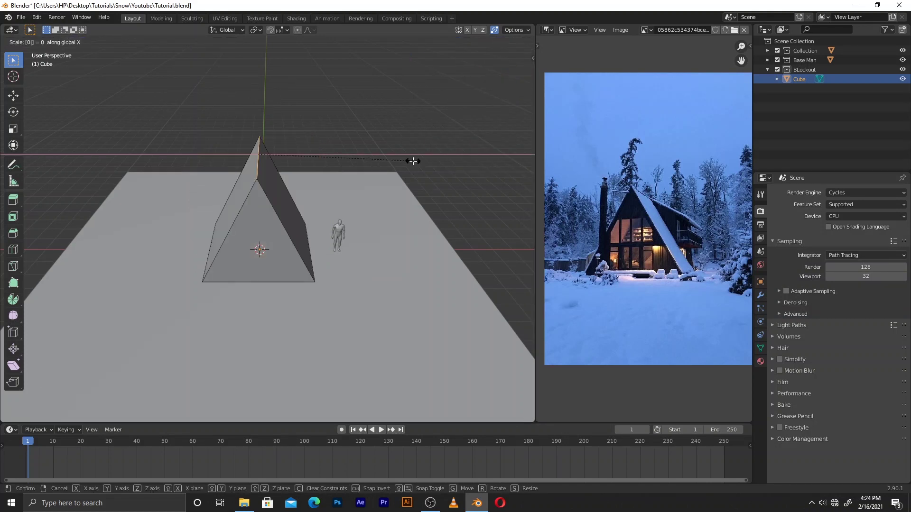
{"action": "key", "text": "grave"}
{"action": "middle_click_drag", "start_coordinate": [412, 161], "coordinate": [372, 155]}
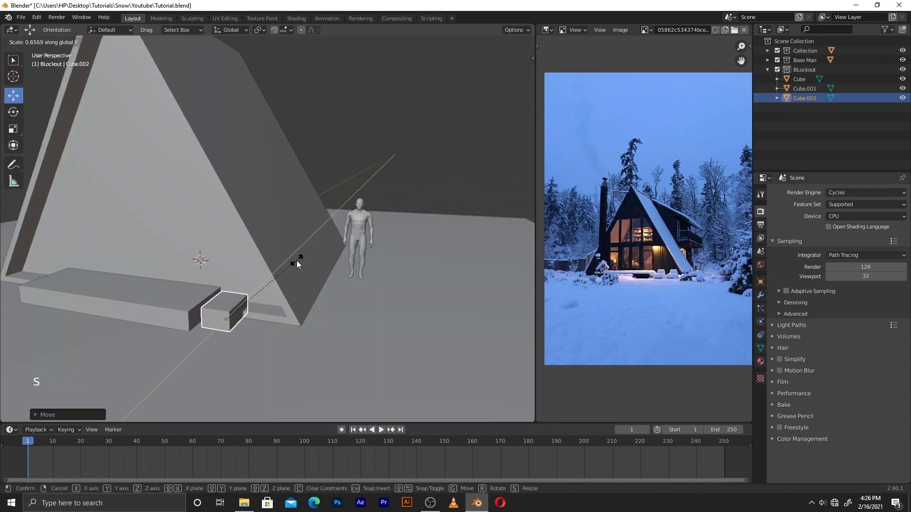
Select both base blocks and slide them into position beside the cabin.
{"action": "left_click", "coordinate": [185, 311], "text": "shift"}
{"action": "middle_click_drag", "start_coordinate": [185, 311], "coordinate": [157, 326]}
{"action": "left_click_drag", "start_coordinate": [157, 325], "coordinate": [161, 318]}
{"action": "left_click", "coordinate": [161, 318]}
{"action": "left_click", "coordinate": [184, 357]}
{"action": "middle_click_drag", "start_coordinate": [185, 356], "coordinate": [323, 299]}
Resize the Cube.002 block, loop-cut it, and duplicate it into another small block.
{"action": "key", "text": "Tab"}
{"action": "key", "text": "Tab"}
{"action": "key", "text": "s"}
{"action": "key", "text": "Tab"}
{"action": "key", "text": "ctrl+r"}
{"action": "left_click", "coordinate": [294, 334]}
{"action": "left_click", "coordinate": [294, 335]}
{"action": "key", "text": "Tab"}
{"action": "middle_click_drag", "start_coordinate": [322, 299], "coordinate": [356, 299]}
{"action": "key", "text": "shift+d"}
{"action": "left_click", "coordinate": [356, 275]}
Adjust the camera so it frames the whole A-frame cabin blockout.
{"action": "middle_click_drag", "start_coordinate": [356, 299], "coordinate": [357, 317]}
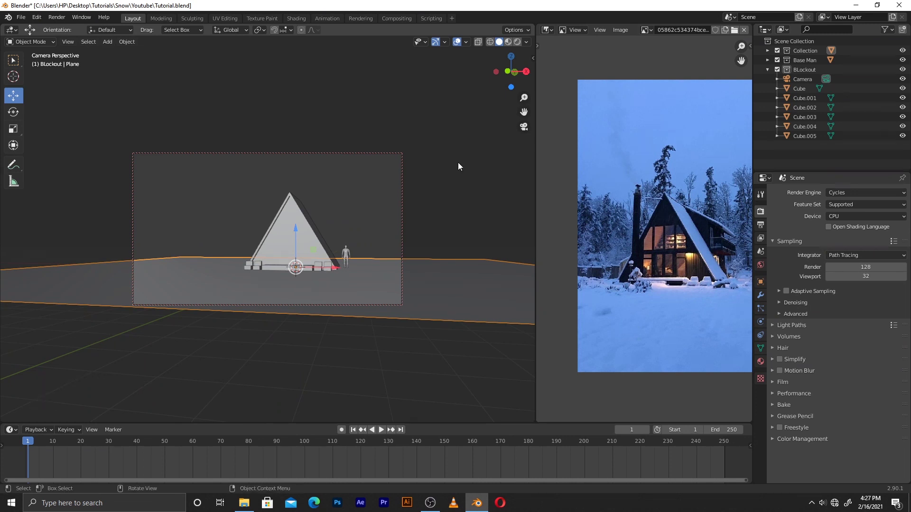
{"action": "middle_click_drag", "start_coordinate": [349, 197], "coordinate": [361, 200], "text": "ctrl"}
{"action": "middle_click_drag", "start_coordinate": [360, 200], "coordinate": [398, 185]}
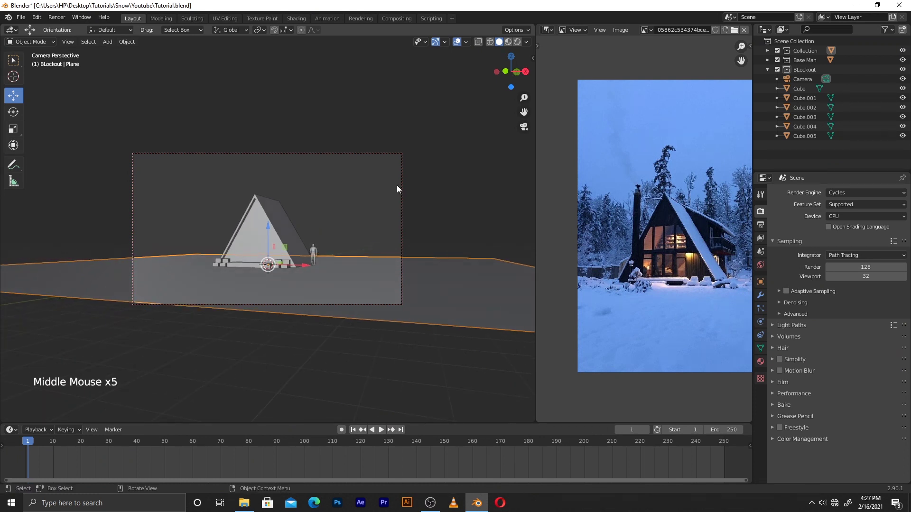
Scale up the ground plane so it extends beyond the camera view around the cabin.
{"action": "key", "text": "s"}
{"action": "left_click", "coordinate": [352, 258]}
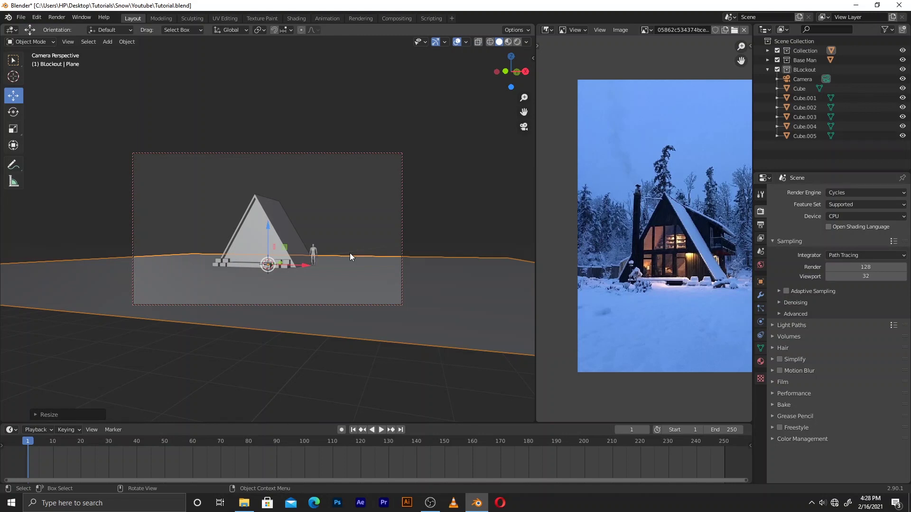
{"action": "middle_click_drag", "start_coordinate": [353, 241], "coordinate": [346, 237], "text": "shift"}
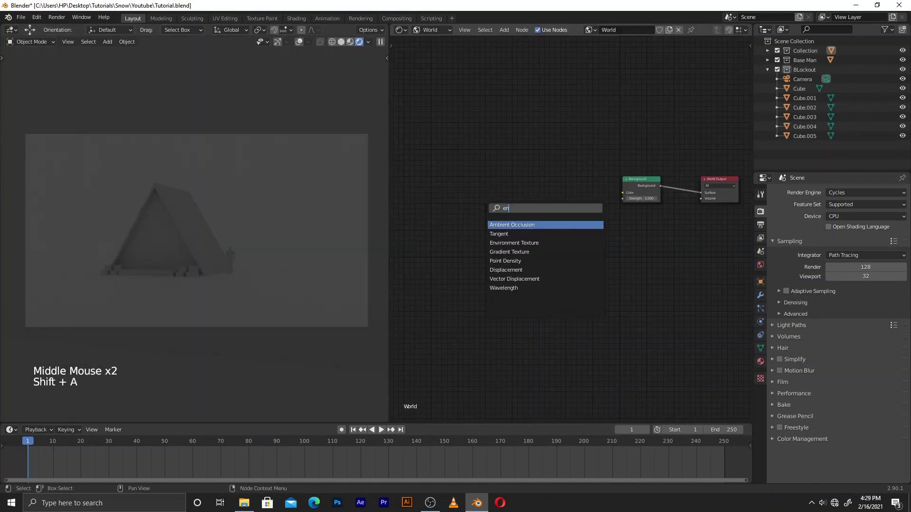
Add mapping nodes to the World Environment Texture, load sunrise.exr, and set snow Subsurface to 1.000.
{"action": "left_click", "coordinate": [637, 180], "text": "ctrl"}
{"action": "key", "text": "ctrl+t"}
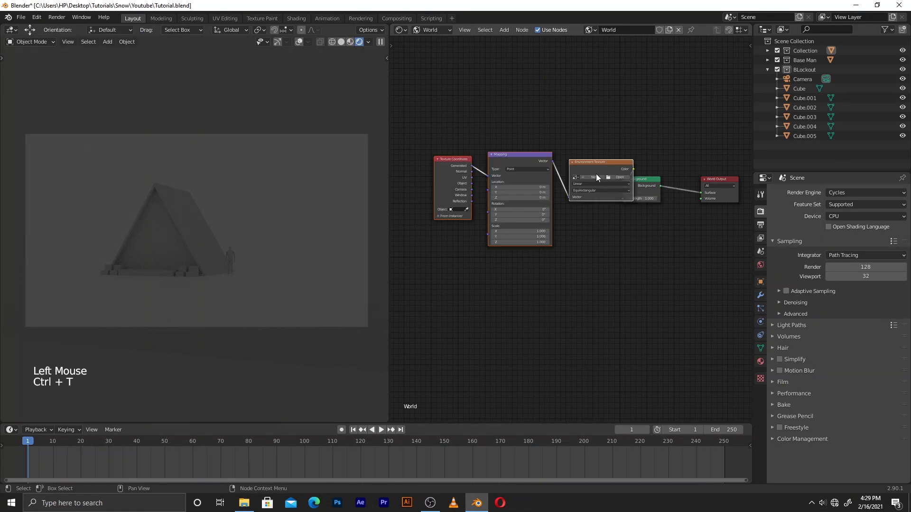
{"action": "key", "text": "g"}
{"action": "left_click", "coordinate": [576, 196]}
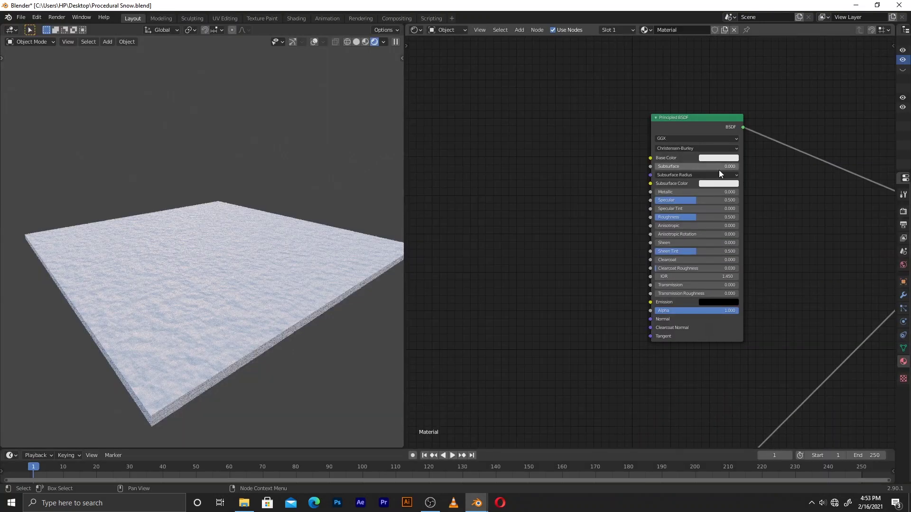
{"action": "left_click_drag", "start_coordinate": [719, 166], "coordinate": [740, 167]}
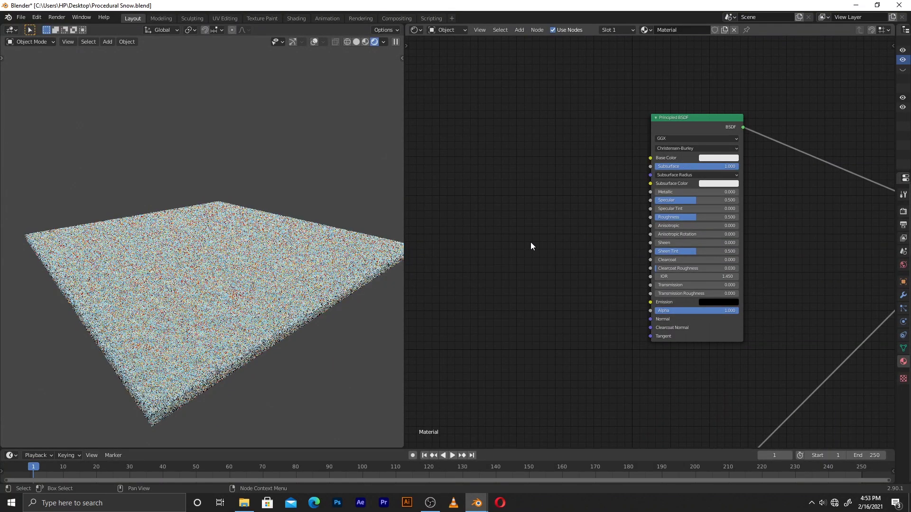
Add an RGB node set to pale blue and link its Color to Subsurface Radius.
{"action": "key", "text": "shift+a"}
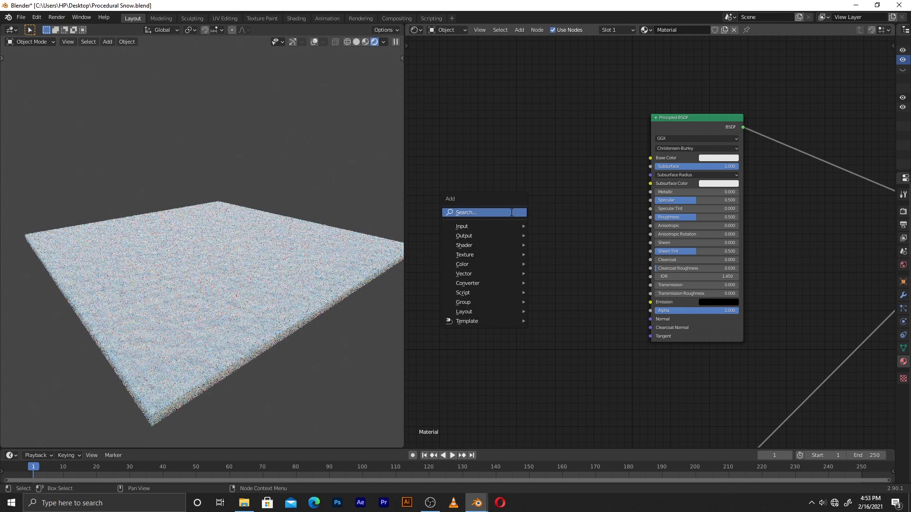
{"action": "type", "text": "rgb"}
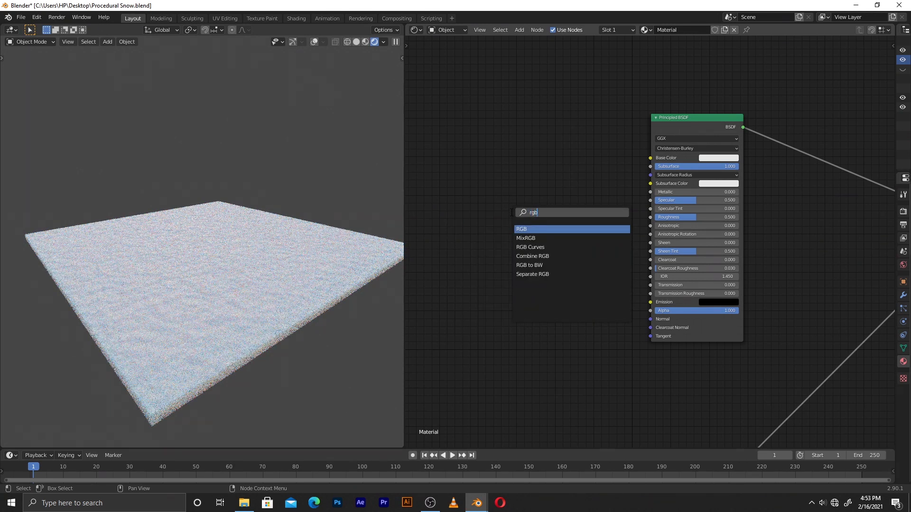
{"action": "left_click", "coordinate": [524, 229]}
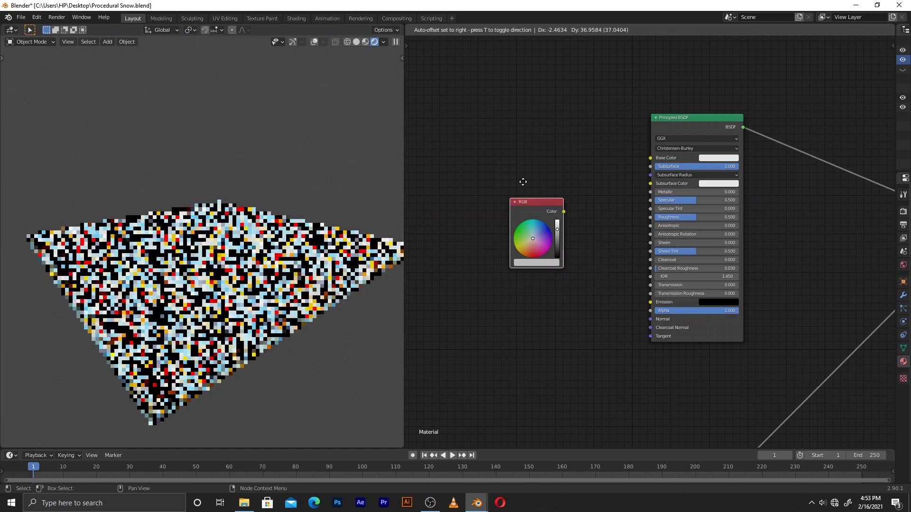
{"action": "left_click", "coordinate": [530, 180]}
{"action": "left_click", "coordinate": [533, 177]}
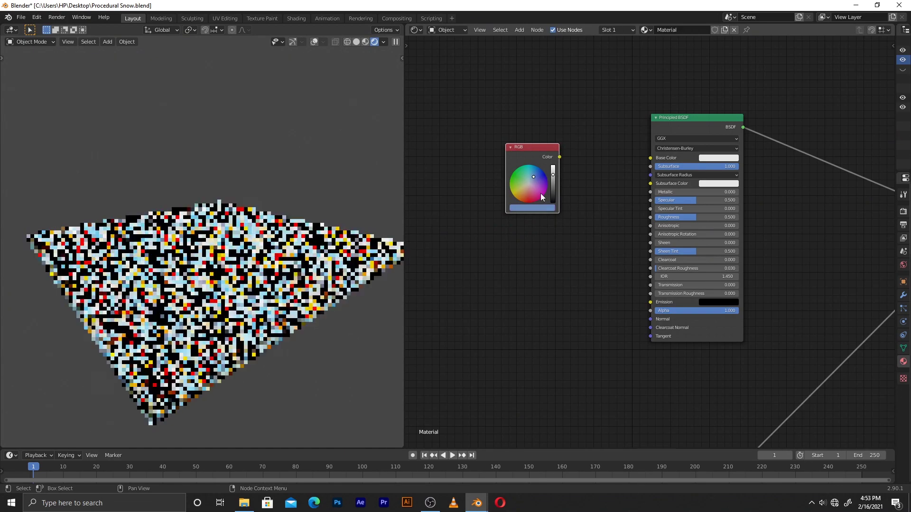
{"action": "left_click", "coordinate": [542, 209]}
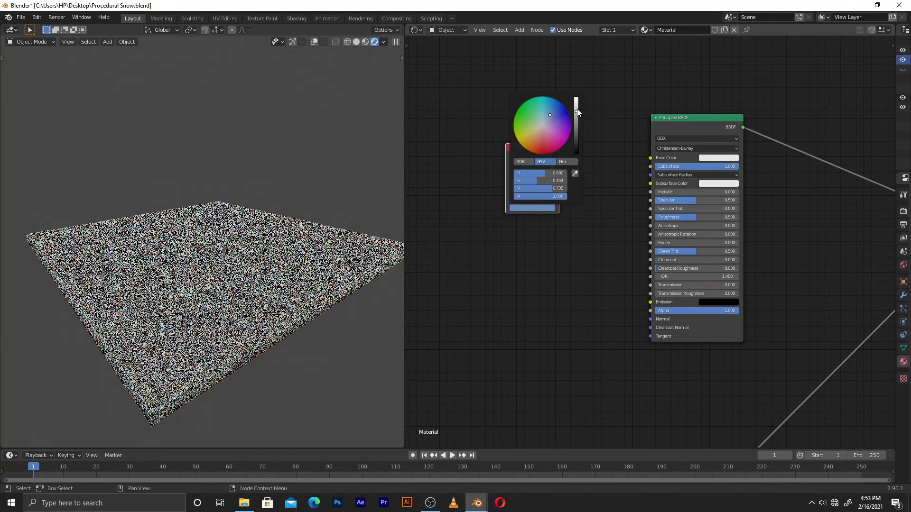
{"action": "left_click", "coordinate": [550, 114]}
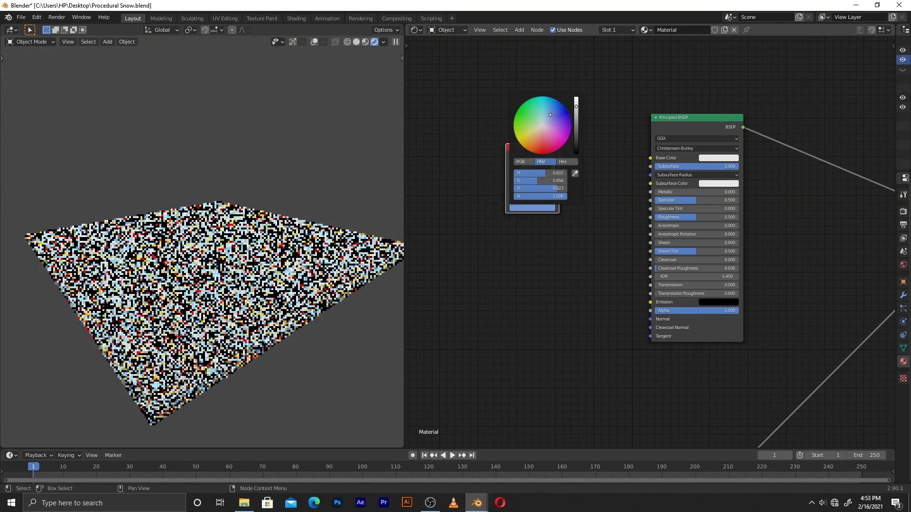
{"action": "left_click_drag", "start_coordinate": [560, 157], "coordinate": [650, 175]}
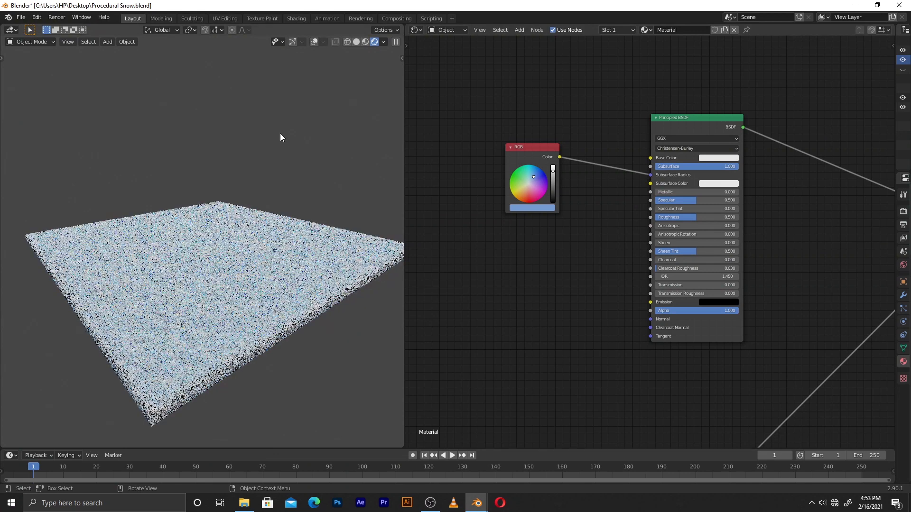
Add a 4D Voronoi Texture using N-Sphere Radius with Scale 600.
{"action": "key", "text": "shift+a"}
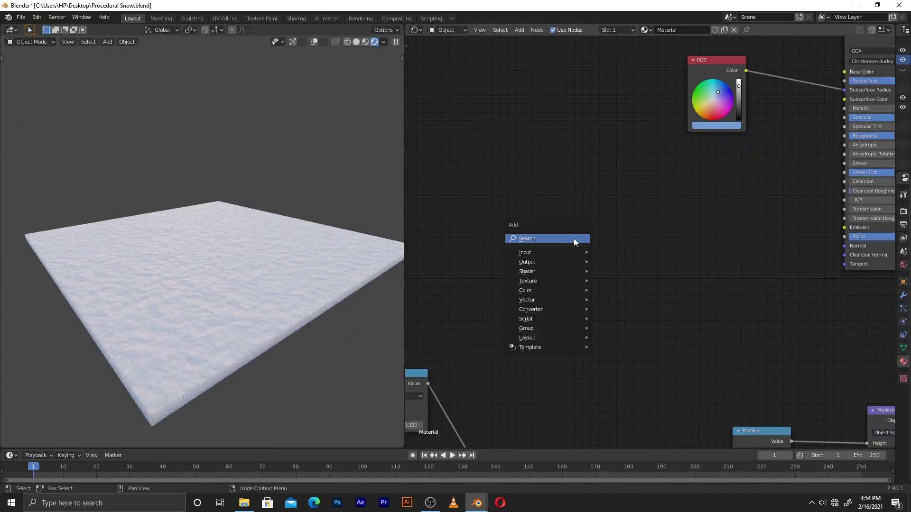
{"action": "left_click", "coordinate": [573, 238]}
{"action": "type", "text": "vor"}
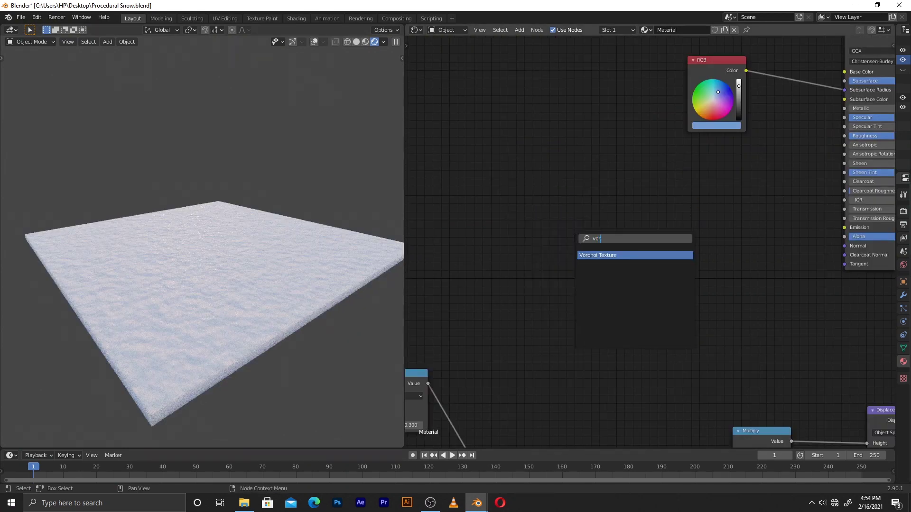
{"action": "left_click", "coordinate": [601, 255]}
{"action": "left_click", "coordinate": [474, 228]}
{"action": "left_click", "coordinate": [467, 213]}
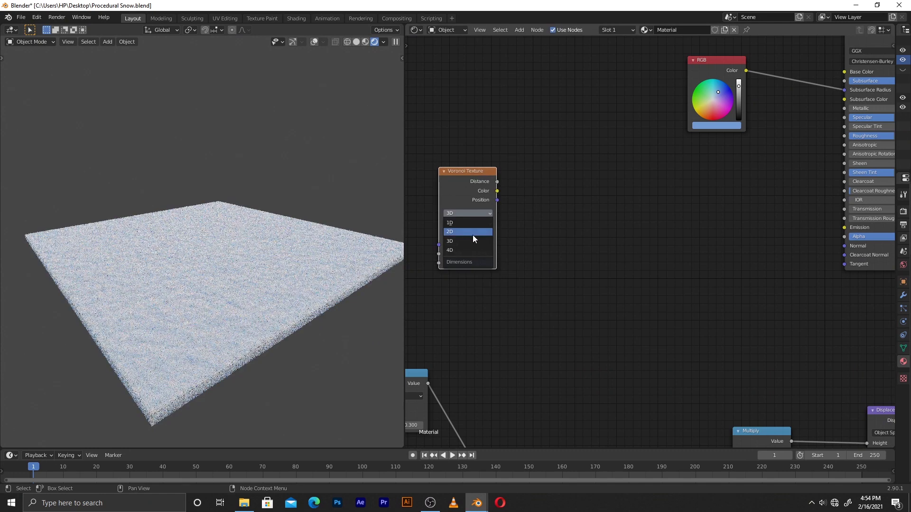
{"action": "left_click", "coordinate": [470, 251]}
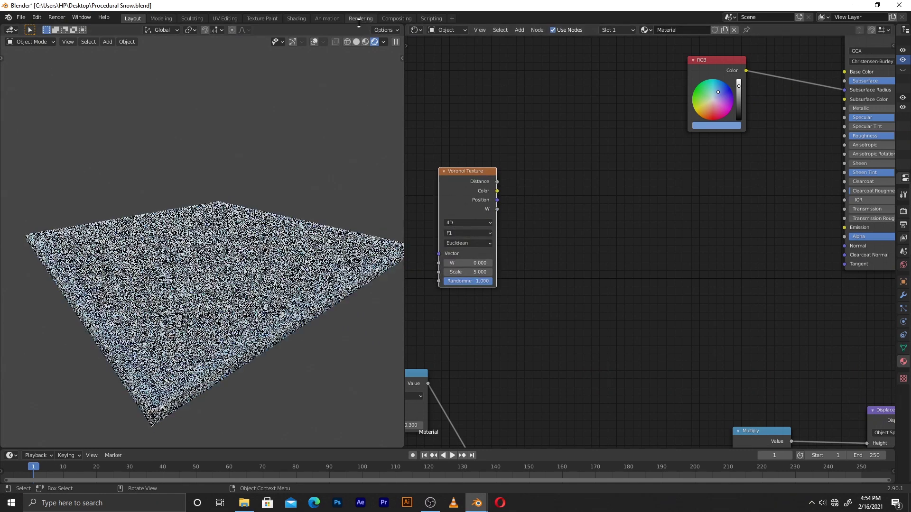
{"action": "left_click", "coordinate": [469, 234]}
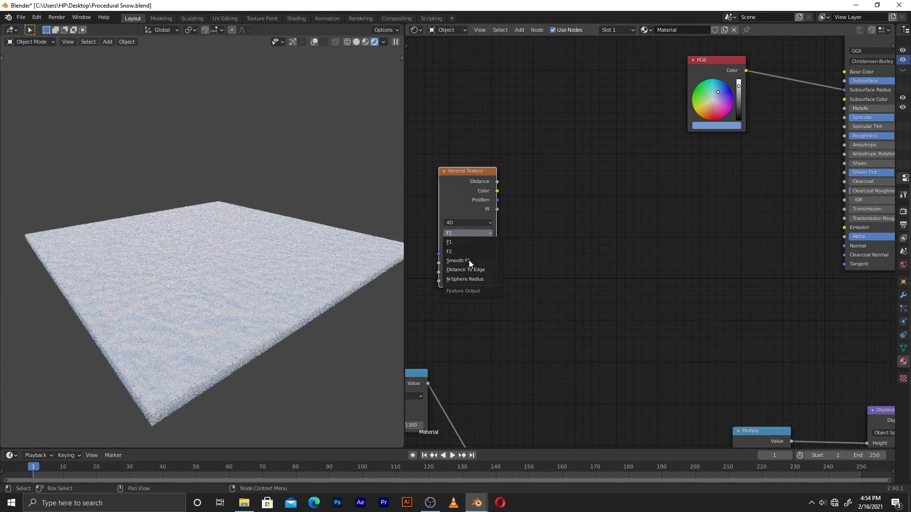
{"action": "left_click", "coordinate": [470, 279]}
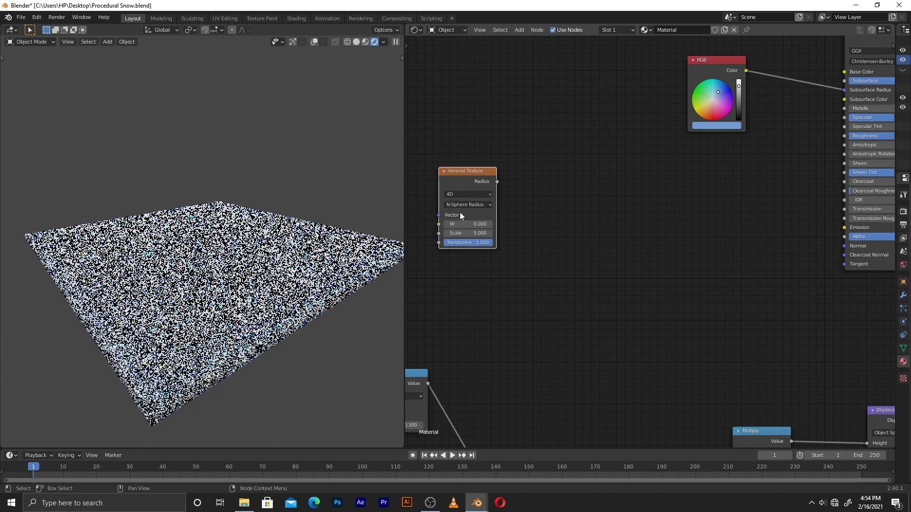
{"action": "left_click", "coordinate": [462, 233]}
{"action": "type", "text": "600.0"}
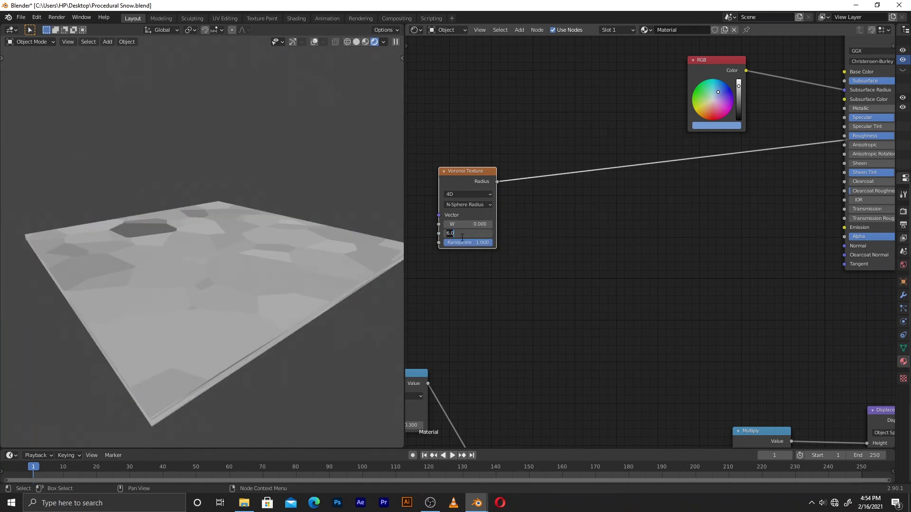
{"action": "type", "text": "0"}
{"action": "key", "text": "Return"}
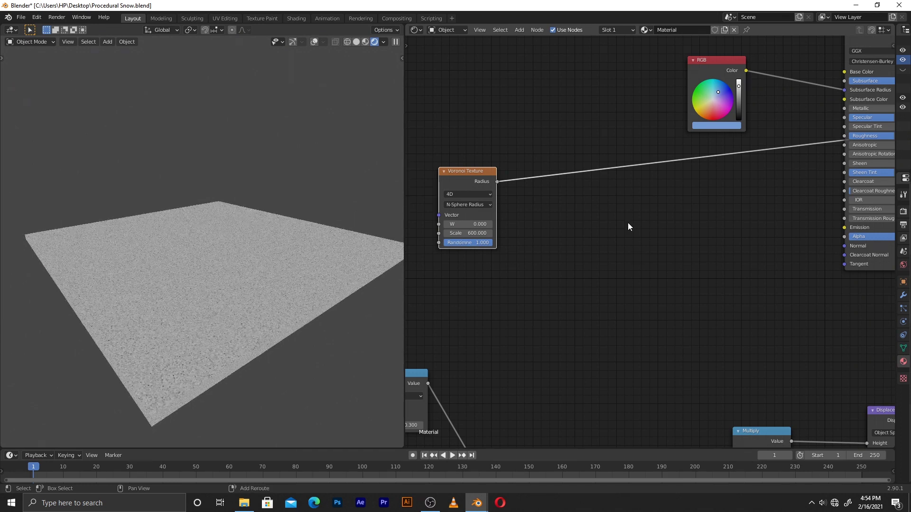
Insert a ColorRamp after the Voronoi, pinch its stops together, and connect it to Clearcoat.
{"action": "key", "text": "shift+a"}
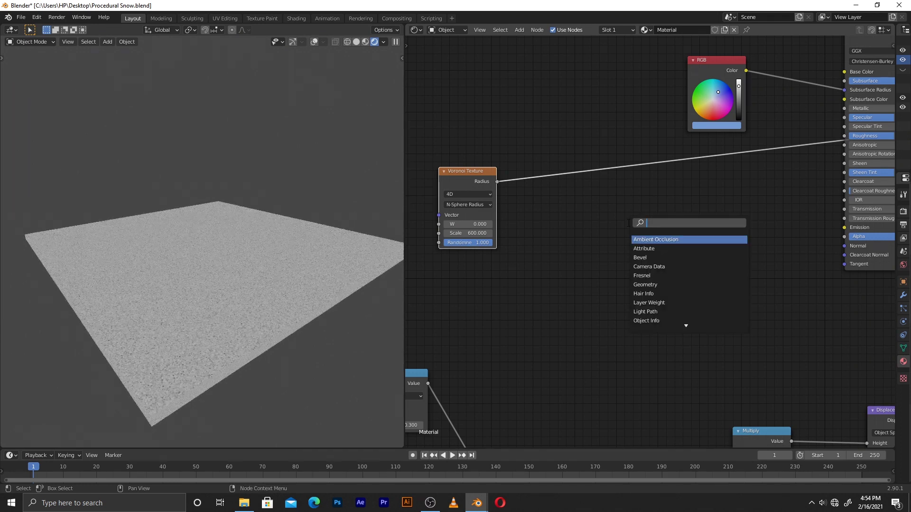
{"action": "type", "text": "col"}
{"action": "key", "text": "Return"}
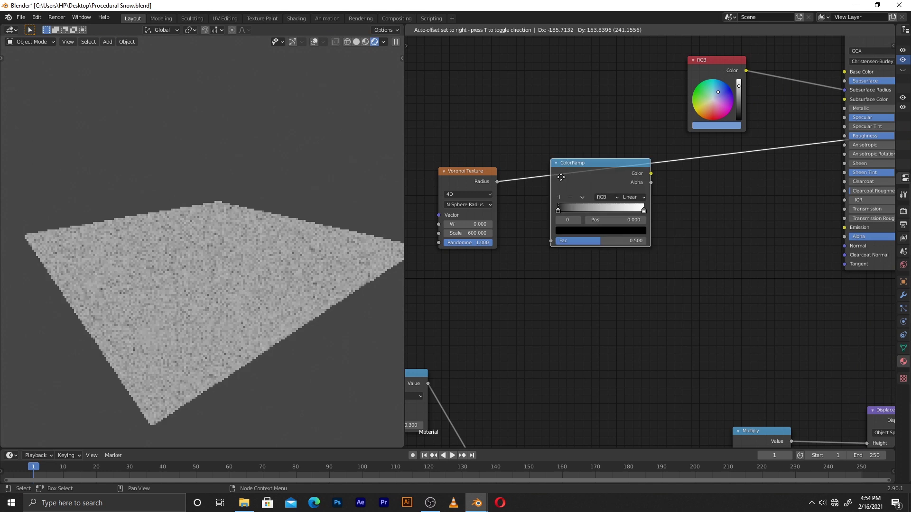
{"action": "left_click", "coordinate": [546, 170]}
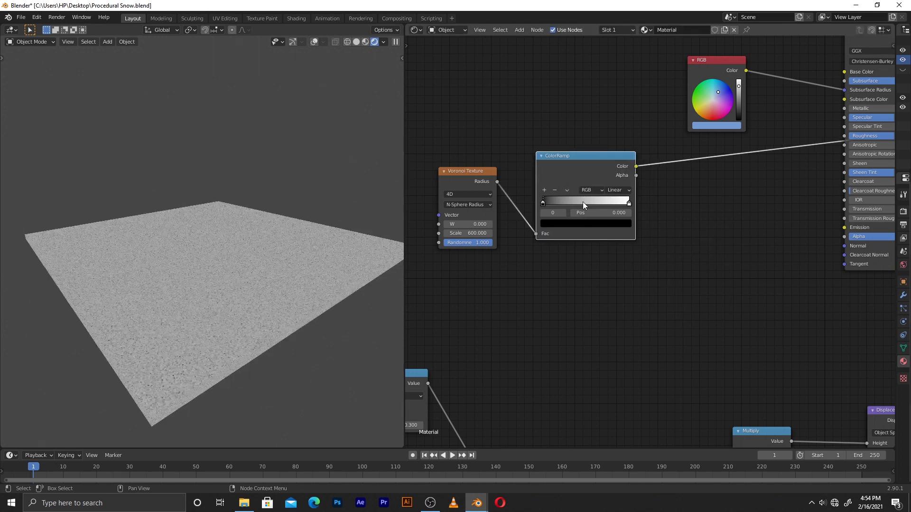
{"action": "left_click_drag", "start_coordinate": [545, 203], "coordinate": [553, 201]}
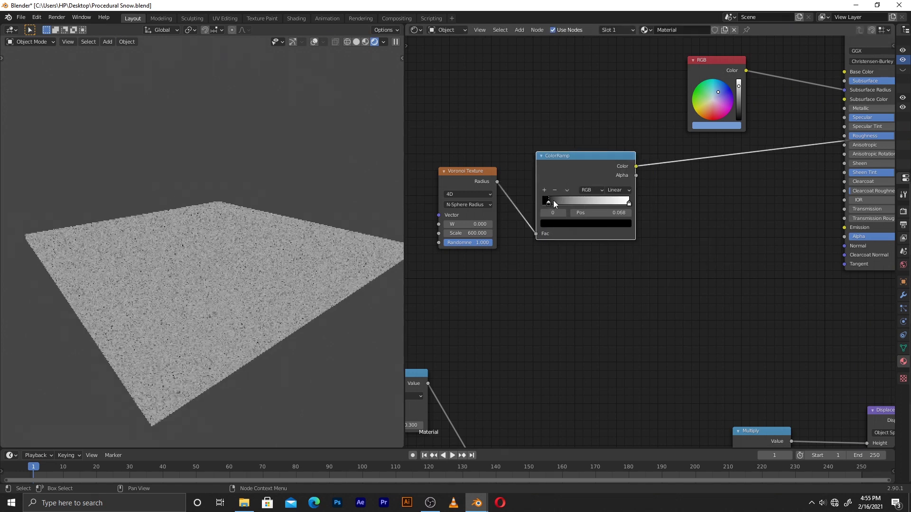
{"action": "left_click_drag", "start_coordinate": [629, 202], "coordinate": [555, 200]}
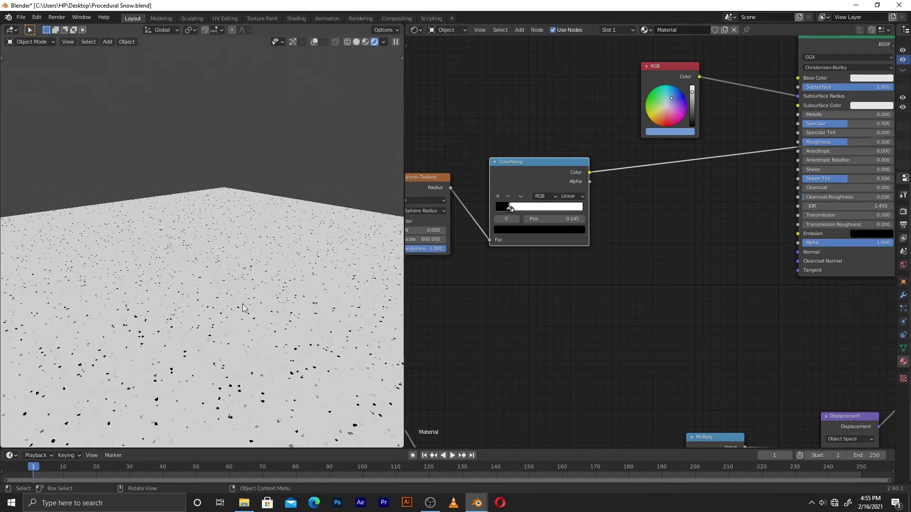
{"action": "left_click_drag", "start_coordinate": [587, 173], "coordinate": [799, 189]}
{"action": "middle_click_drag", "start_coordinate": [718, 255], "coordinate": [582, 353]}
{"action": "left_click", "coordinate": [702, 133]}
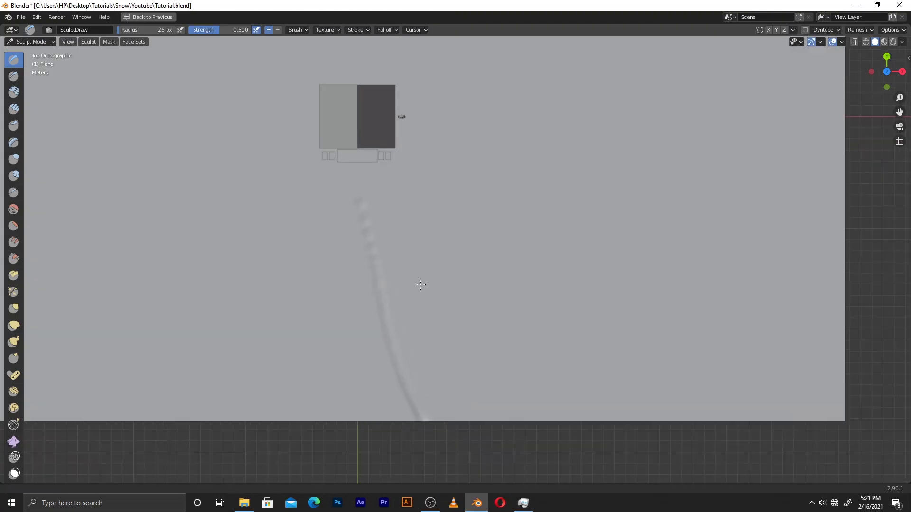
Paint the trail with SculptDraw and Clay strokes toward the cabin, then widen and deepen it.
{"action": "left_click_drag", "start_coordinate": [352, 172], "coordinate": [365, 254], "text": "ctrl"}
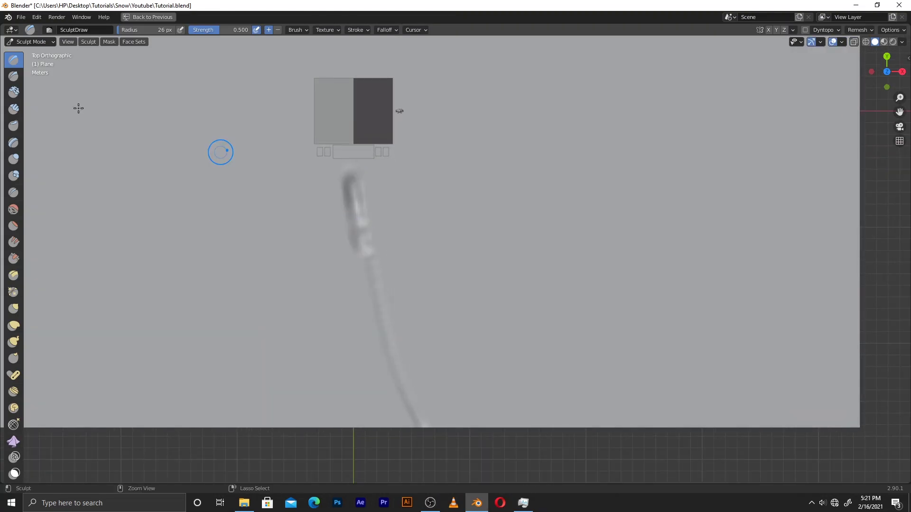
{"action": "left_click", "coordinate": [13, 91]}
{"action": "mouse_move", "coordinate": [358, 221]}
{"action": "left_mouse_down"}
{"action": "mouse_move", "coordinate": [361, 270]}
{"action": "mouse_move", "coordinate": [412, 417]}
{"action": "mouse_move", "coordinate": [430, 419]}
{"action": "left_mouse_up"}
{"action": "left_click_drag", "start_coordinate": [402, 365], "coordinate": [353, 202]}
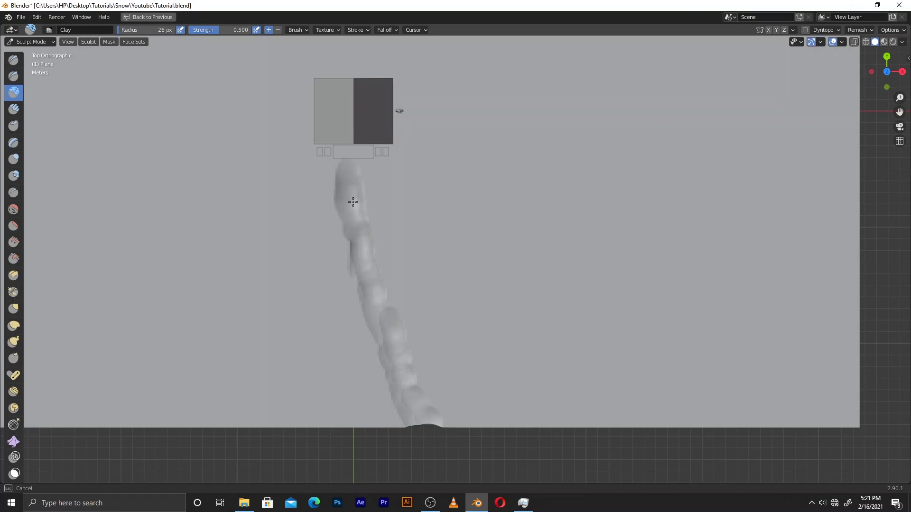
{"action": "mouse_move", "coordinate": [353, 202]}
{"action": "middle_mouse_down"}
{"action": "mouse_move", "coordinate": [427, 203]}
{"action": "mouse_move", "coordinate": [435, 215]}
{"action": "middle_mouse_up"}
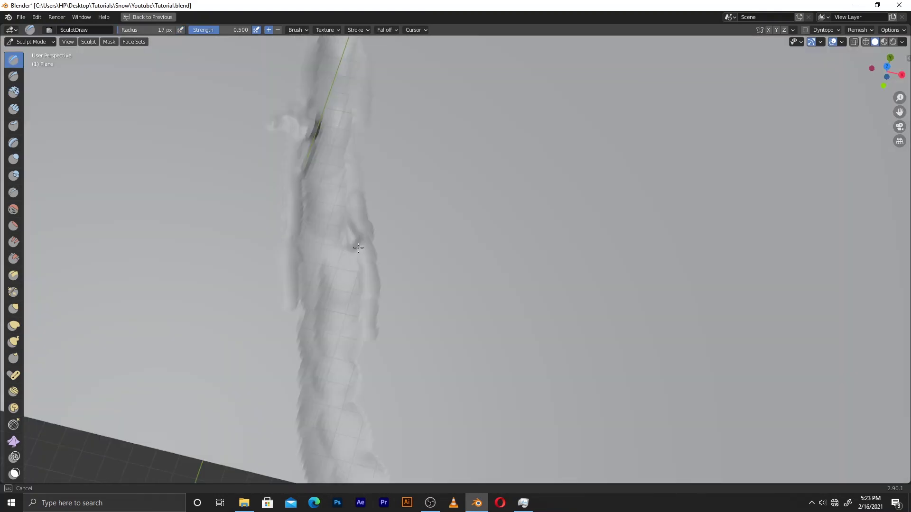
{"action": "left_click", "coordinate": [358, 247]}
{"action": "left_click_drag", "start_coordinate": [291, 475], "coordinate": [296, 306]}
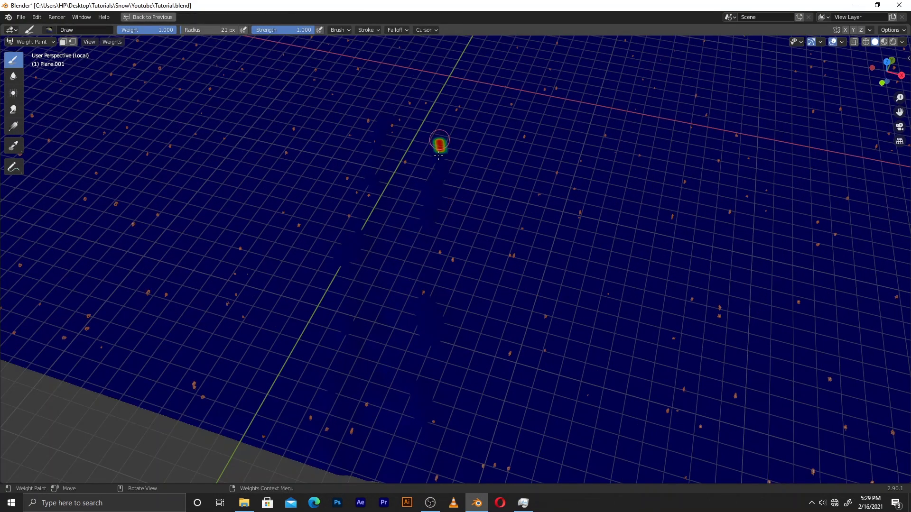
Weight-paint grass density patches on the ground, lowering the brush weight to 0.141.
{"action": "left_click_drag", "start_coordinate": [439, 155], "coordinate": [433, 184]}
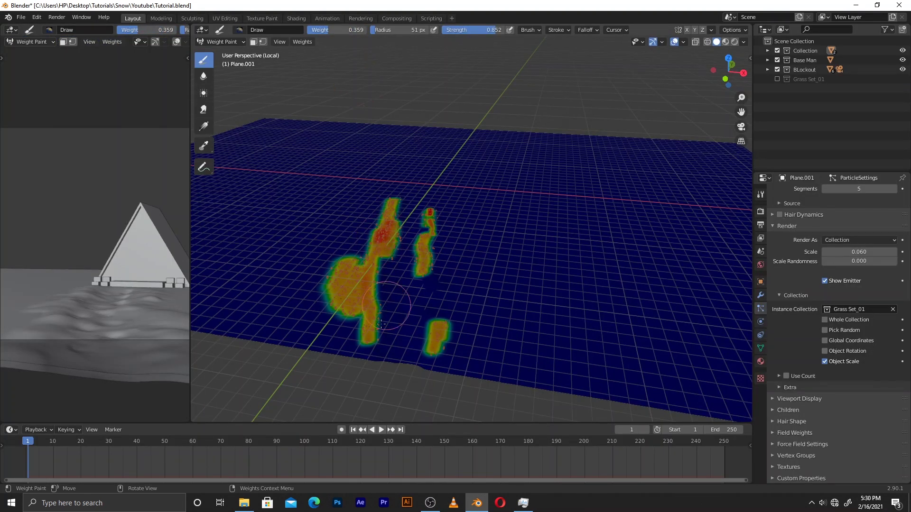
{"action": "mouse_move", "coordinate": [380, 332]}
{"action": "left_mouse_down"}
{"action": "mouse_move", "coordinate": [373, 305]}
{"action": "mouse_move", "coordinate": [399, 204]}
{"action": "left_mouse_up"}
{"action": "mouse_move", "coordinate": [424, 259]}
{"action": "left_mouse_down"}
{"action": "mouse_move", "coordinate": [422, 223]}
{"action": "mouse_move", "coordinate": [444, 237]}
{"action": "mouse_move", "coordinate": [462, 221]}
{"action": "left_mouse_up"}
{"action": "left_click_drag", "start_coordinate": [349, 29], "coordinate": [335, 30]}
{"action": "mouse_move", "coordinate": [413, 211]}
{"action": "left_mouse_down"}
{"action": "mouse_move", "coordinate": [393, 238]}
{"action": "mouse_move", "coordinate": [406, 250]}
{"action": "mouse_move", "coordinate": [426, 244]}
{"action": "mouse_move", "coordinate": [419, 233]}
{"action": "mouse_move", "coordinate": [428, 248]}
{"action": "mouse_move", "coordinate": [362, 275]}
{"action": "mouse_move", "coordinate": [363, 326]}
{"action": "mouse_move", "coordinate": [379, 290]}
{"action": "mouse_move", "coordinate": [373, 279]}
{"action": "mouse_move", "coordinate": [387, 342]}
{"action": "left_mouse_up"}
Back in Object Mode, set grass particle Scale to 0.090 and orient rotation along Global Y.
{"action": "key", "text": "ctrl+Tab"}
{"action": "left_click", "coordinate": [372, 125]}
{"action": "middle_click_drag", "start_coordinate": [482, 147], "coordinate": [493, 190]}
{"action": "left_click_drag", "start_coordinate": [854, 252], "coordinate": [873, 252]}
{"action": "scroll", "coordinate": [527, 249], "scroll_direction": "up", "scroll_amount": 1}
{"action": "scroll", "coordinate": [813, 322], "scroll_direction": "up", "scroll_amount": 4}
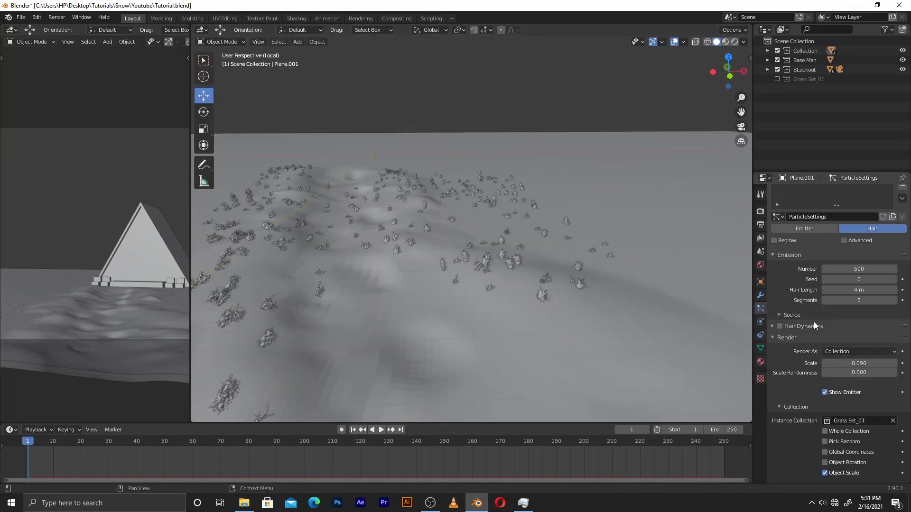
{"action": "left_click", "coordinate": [795, 322]}
{"action": "left_click", "coordinate": [859, 335]}
{"action": "left_click", "coordinate": [853, 398]}
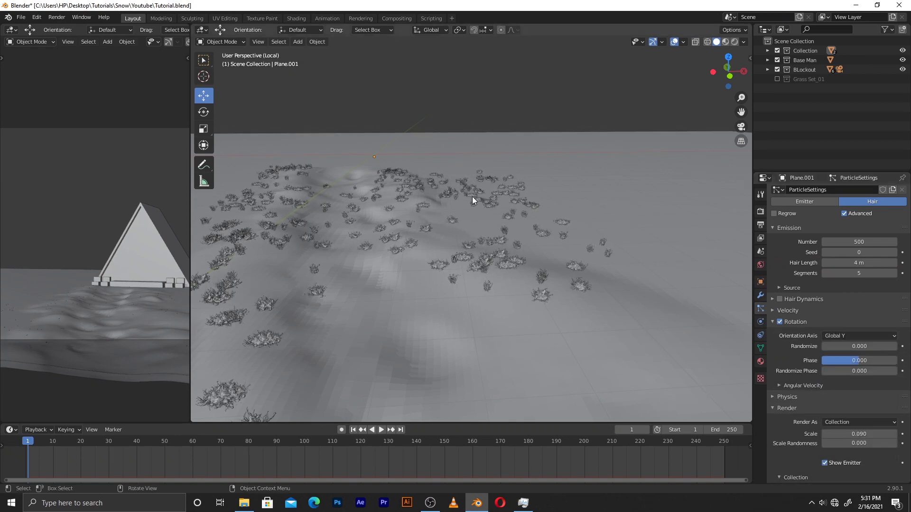
Erase weight from unwanted grass areas in Weight Paint using a 0 brush weight.
{"action": "mouse_move", "coordinate": [472, 197]}
{"action": "middle_mouse_down"}
{"action": "mouse_move", "coordinate": [483, 193]}
{"action": "mouse_move", "coordinate": [474, 231]}
{"action": "mouse_move", "coordinate": [487, 195]}
{"action": "middle_mouse_up"}
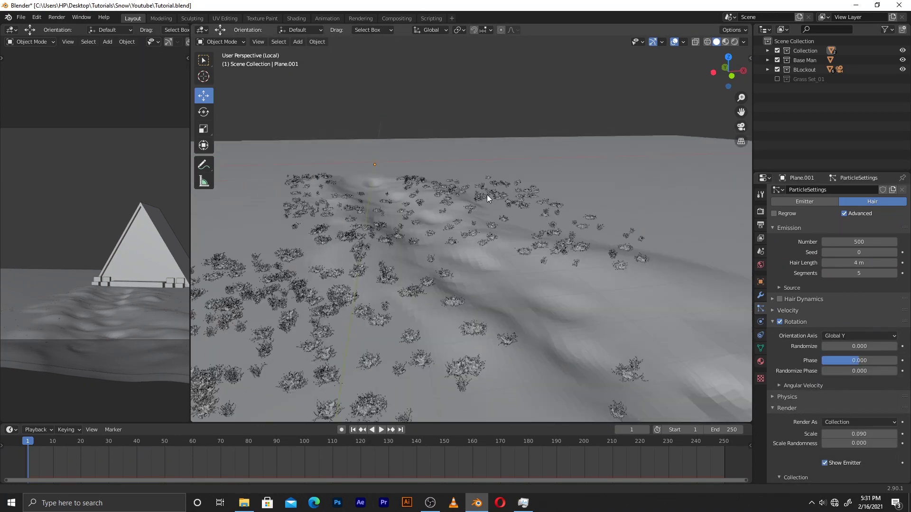
{"action": "scroll", "coordinate": [498, 161], "scroll_direction": "down", "scroll_amount": 4}
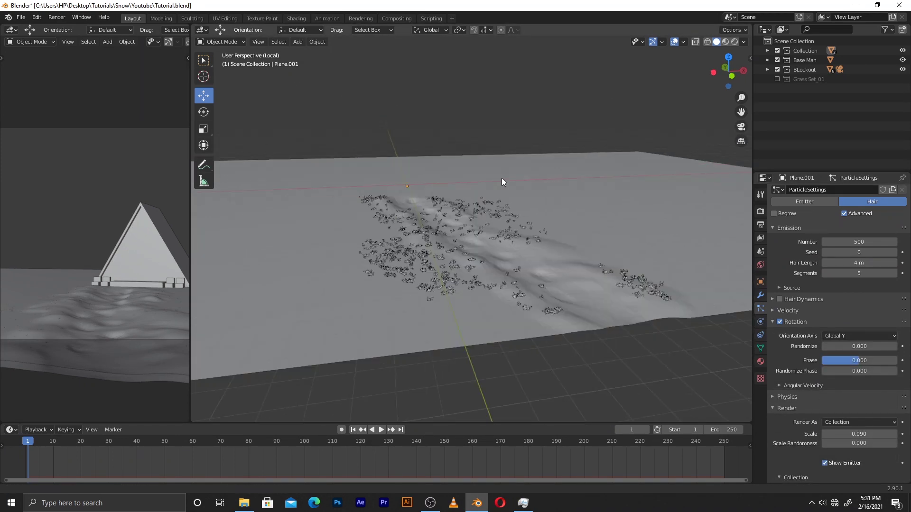
{"action": "middle_click_drag", "start_coordinate": [502, 181], "coordinate": [549, 257]}
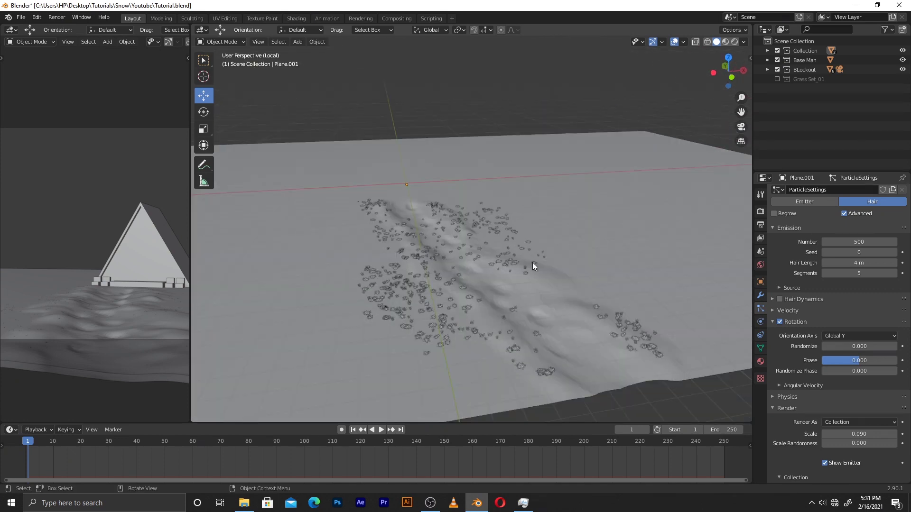
{"action": "left_click", "coordinate": [532, 263]}
{"action": "key", "text": "ctrl+Tab"}
{"action": "left_click", "coordinate": [532, 317]}
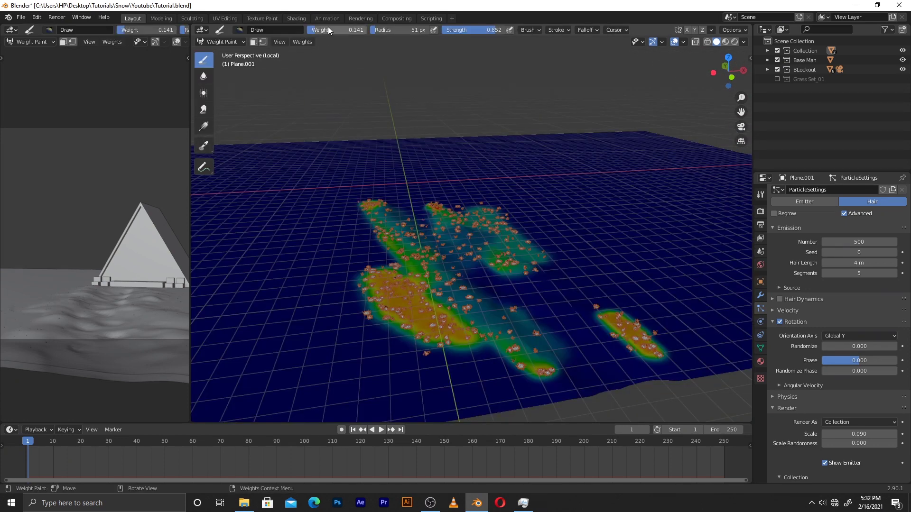
{"action": "key", "text": "BackSpace"}
{"action": "scroll", "coordinate": [470, 237], "scroll_direction": "up", "scroll_amount": 2}
{"action": "middle_click_drag", "start_coordinate": [469, 237], "coordinate": [479, 266]}
{"action": "mouse_move", "coordinate": [512, 275]}
{"action": "left_mouse_down"}
{"action": "mouse_move", "coordinate": [441, 313]}
{"action": "mouse_move", "coordinate": [481, 364]}
{"action": "mouse_move", "coordinate": [451, 313]}
{"action": "mouse_move", "coordinate": [462, 304]}
{"action": "left_mouse_up"}
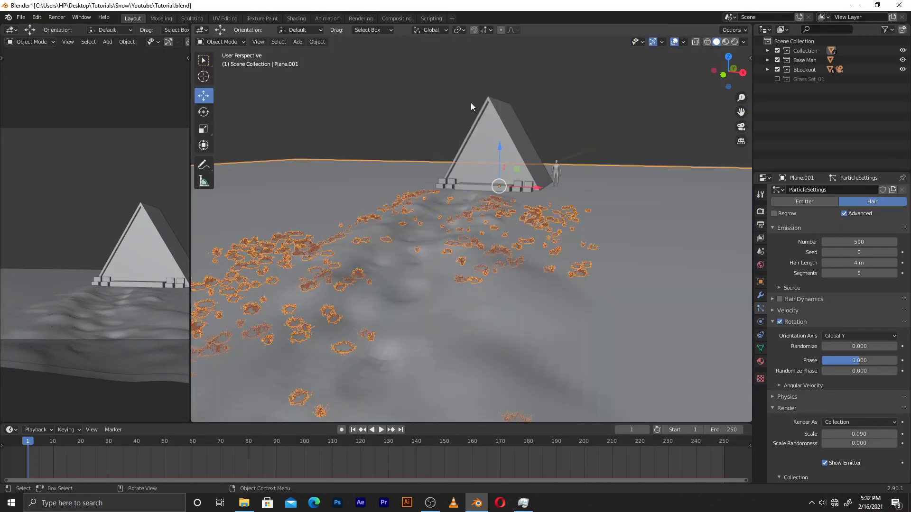
Return to Object Mode and raise the selection along Z.
{"action": "key", "text": "ctrl+space"}
{"action": "key", "text": "g"}
{"action": "key", "text": "z"}
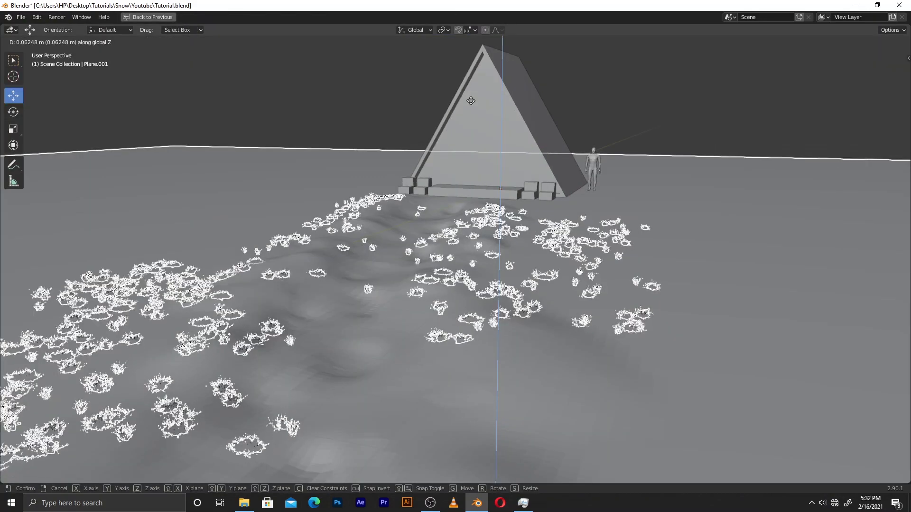
{"action": "left_click", "coordinate": [471, 100]}
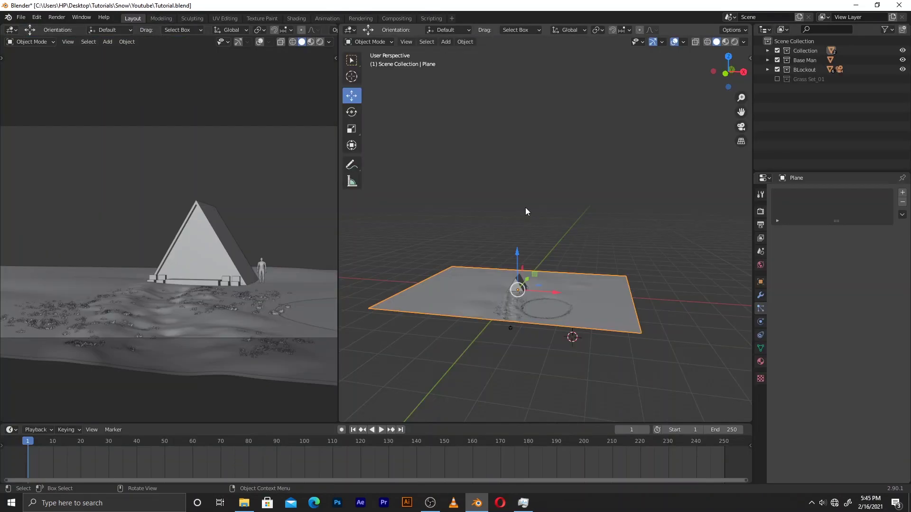
Exclude the BLockout collection and append the House collection from Test Animation.blend.
{"action": "left_click", "coordinate": [778, 70]}
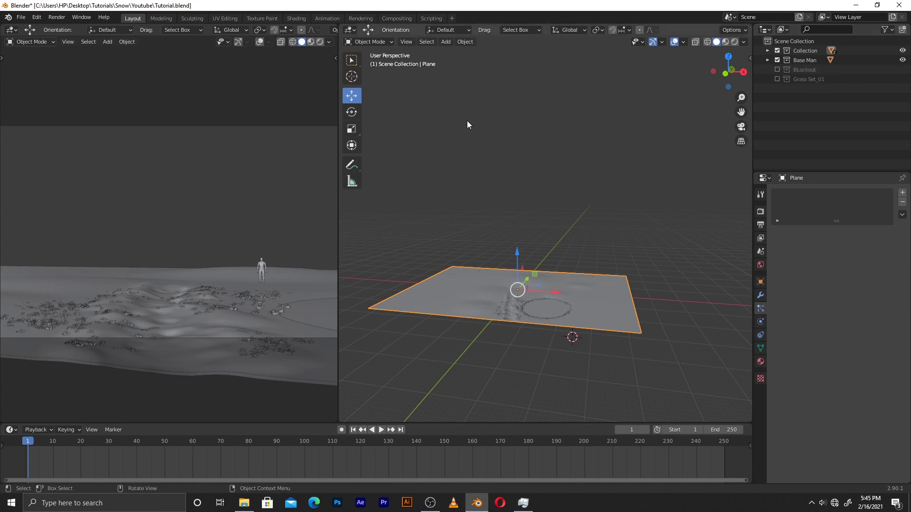
{"action": "left_click", "coordinate": [21, 17]}
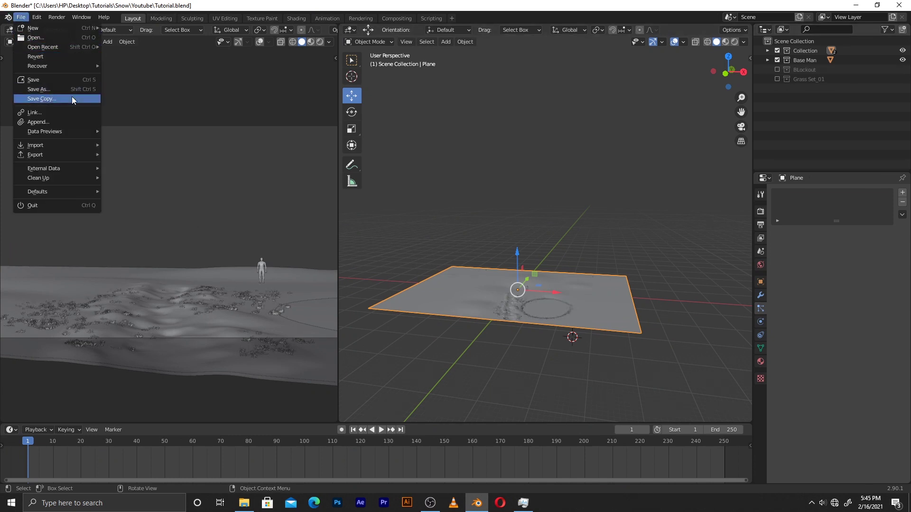
{"action": "left_click", "coordinate": [69, 120]}
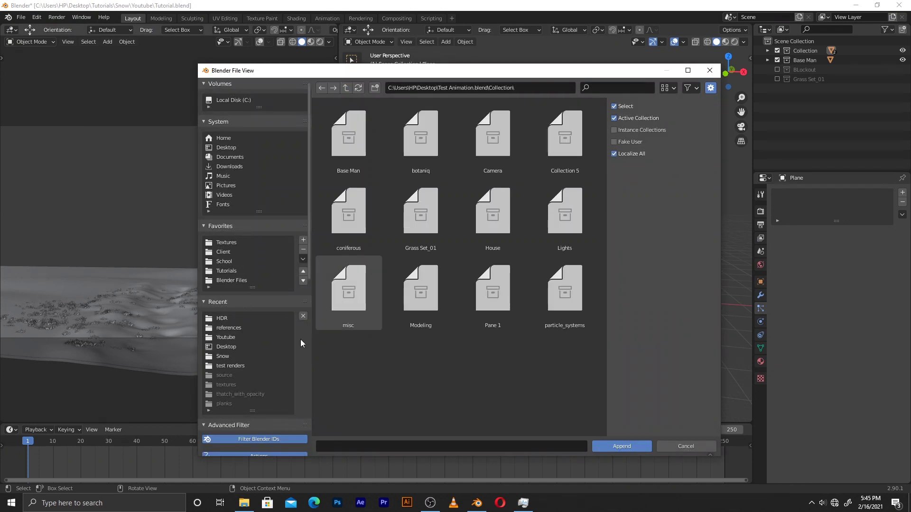
{"action": "left_click", "coordinate": [474, 235]}
{"action": "left_click", "coordinate": [616, 448]}
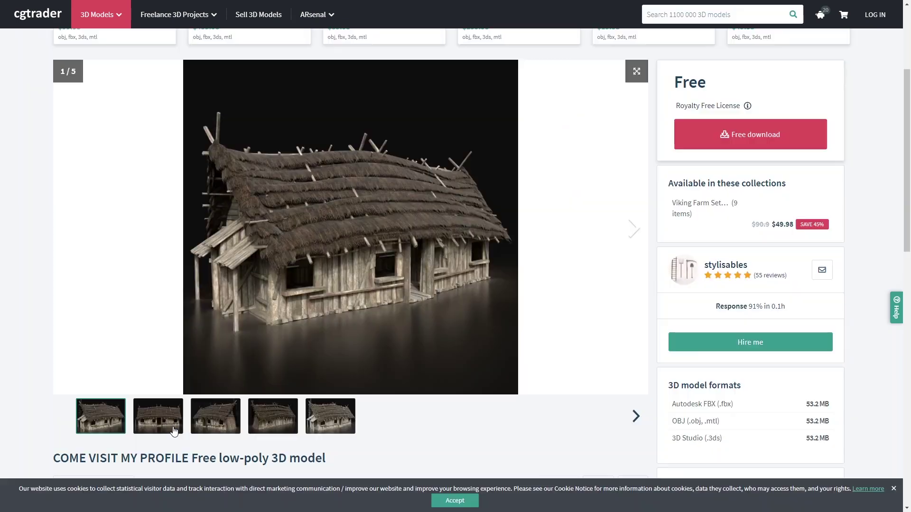
Look through the cabin model's reference pictures and frame the viewport on the house.
{"action": "left_click", "coordinate": [174, 431]}
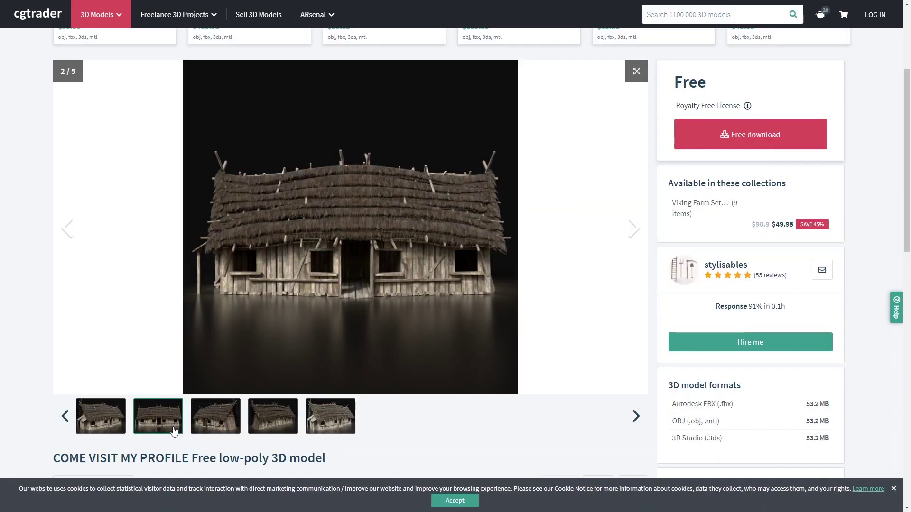
{"action": "left_click", "coordinate": [201, 430]}
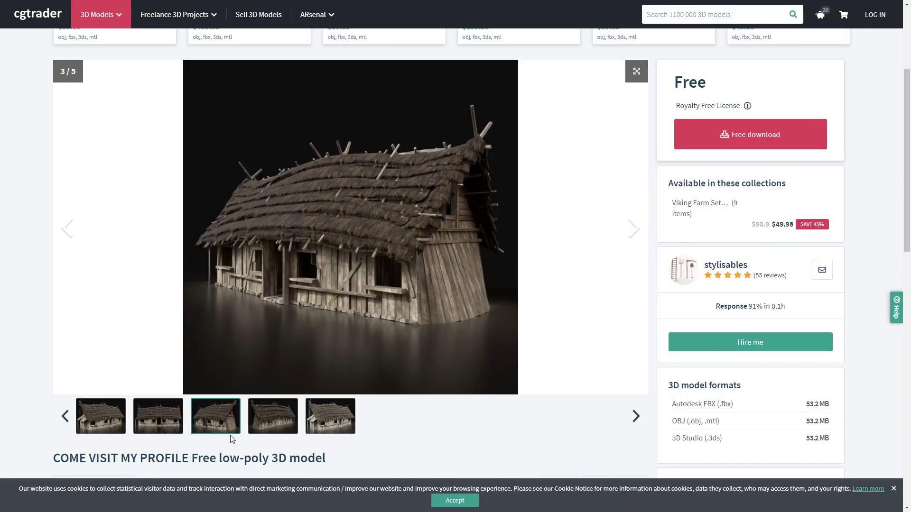
{"action": "left_click", "coordinate": [260, 428]}
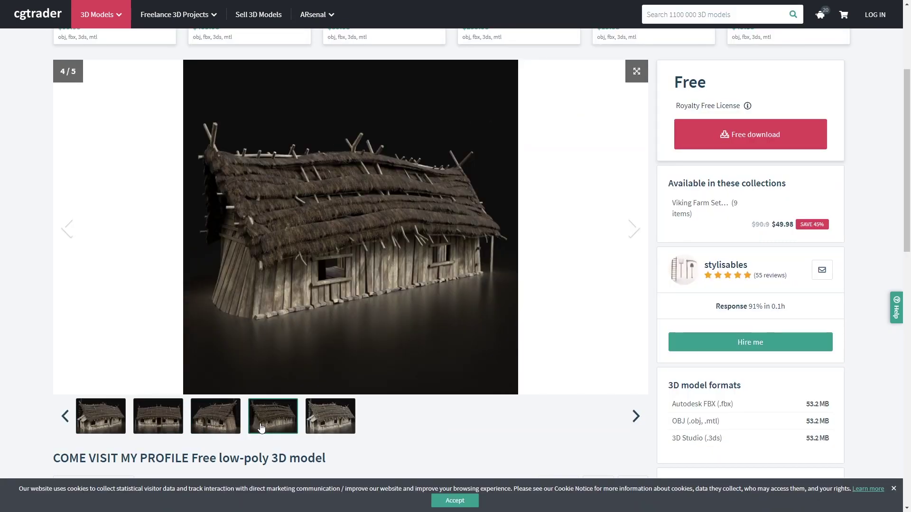
{"action": "left_click", "coordinate": [329, 429]}
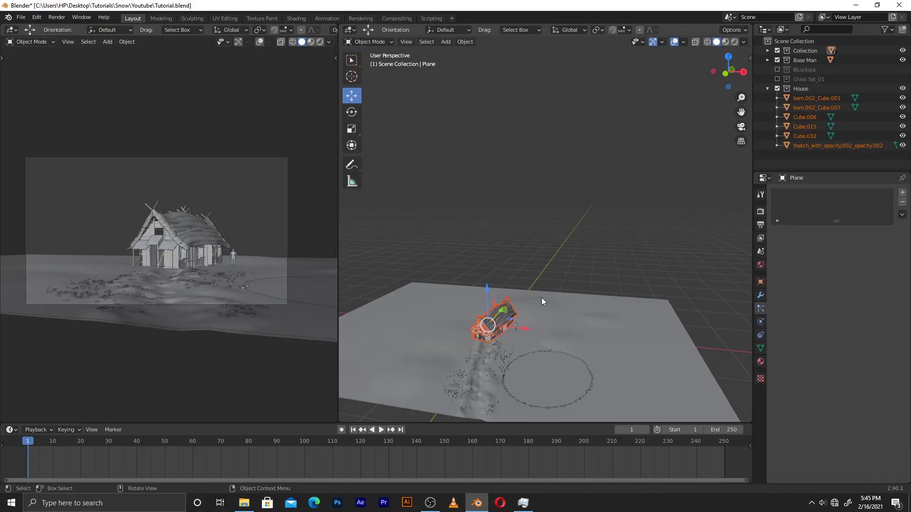
{"action": "key", "text": "KP_Decimal"}
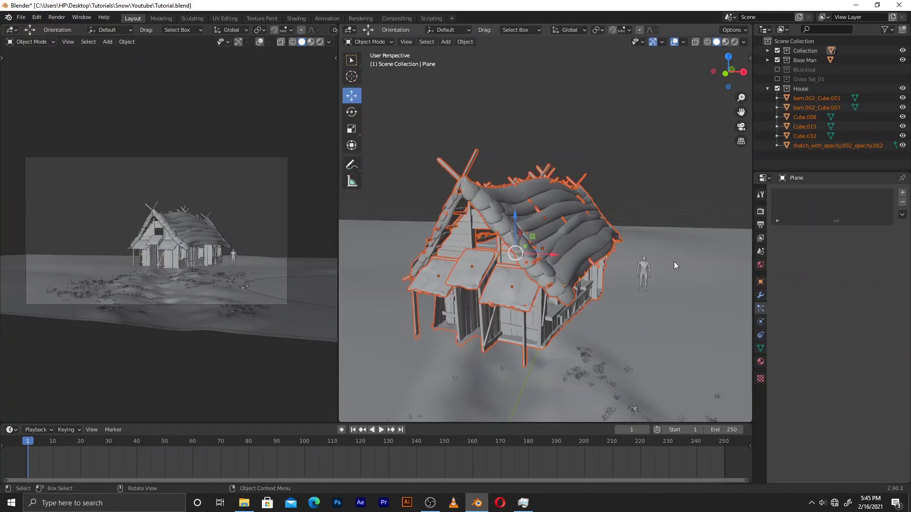
{"action": "mouse_move", "coordinate": [736, 259]}
{"action": "middle_mouse_down"}
{"action": "mouse_move", "coordinate": [711, 249]}
{"action": "mouse_move", "coordinate": [640, 297]}
{"action": "mouse_move", "coordinate": [656, 332]}
{"action": "middle_mouse_up"}
{"action": "left_click", "coordinate": [642, 292]}
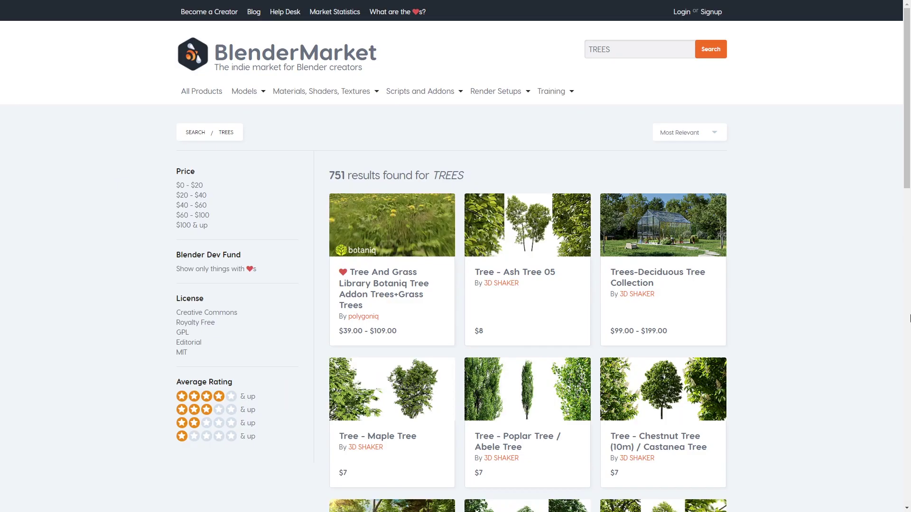
Open the $39 Botaniq tree library listing on Blender Market and browse its gallery pictures.
{"action": "scroll", "coordinate": [909, 155], "scroll_direction": "down", "scroll_amount": 2}
{"action": "left_click_drag", "start_coordinate": [909, 154], "coordinate": [909, 316]}
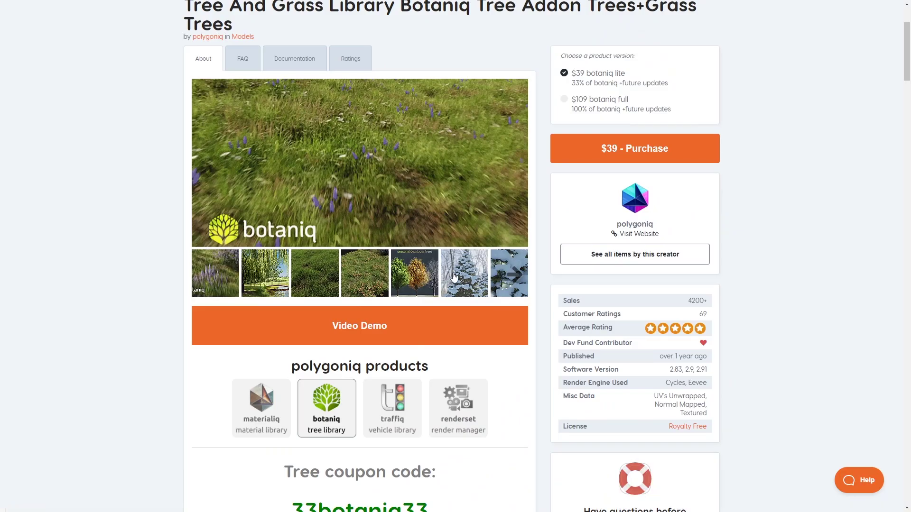
{"action": "left_click", "coordinate": [454, 276]}
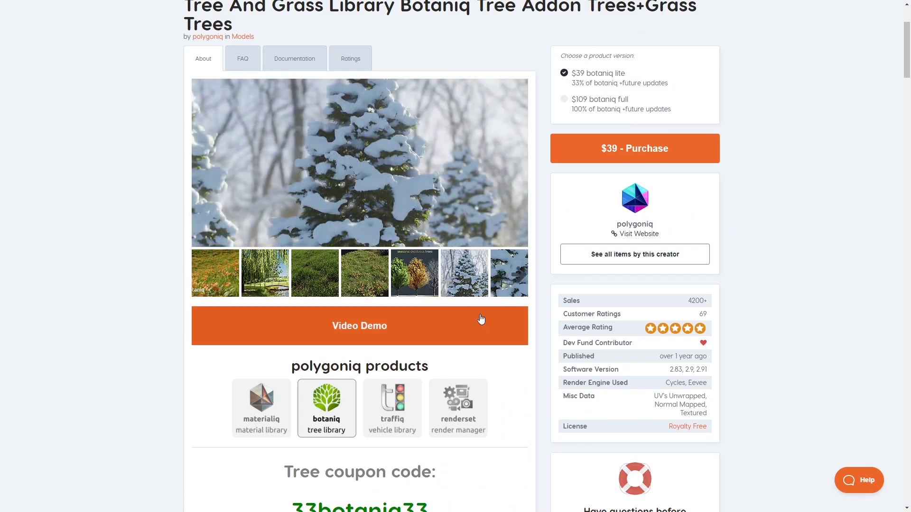
{"action": "left_click", "coordinate": [505, 277]}
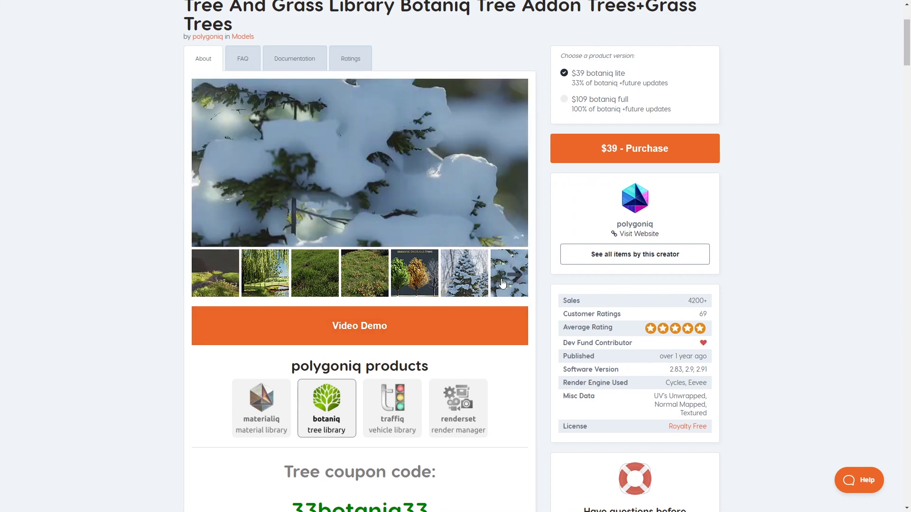
{"action": "middle_click", "coordinate": [885, 129]}
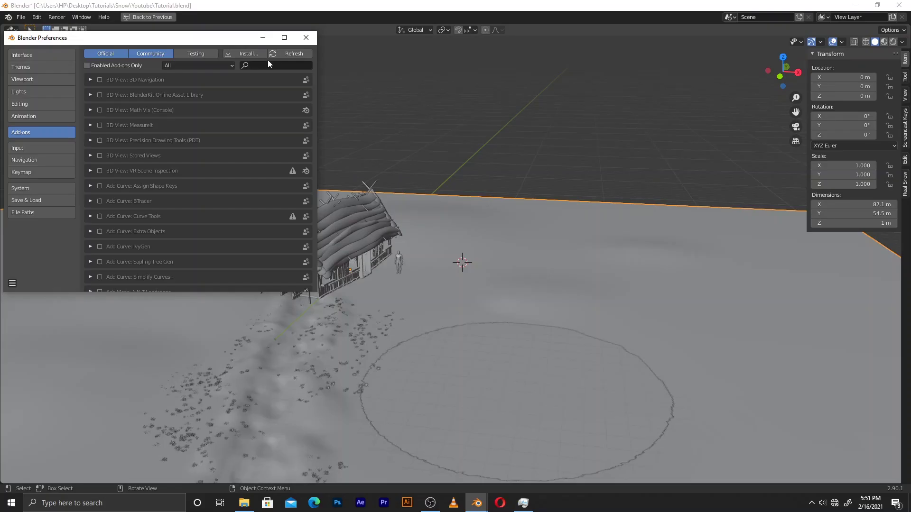
Search the installed add-ons for 'BOT' and close Preferences.
{"action": "left_click", "coordinate": [272, 65]}
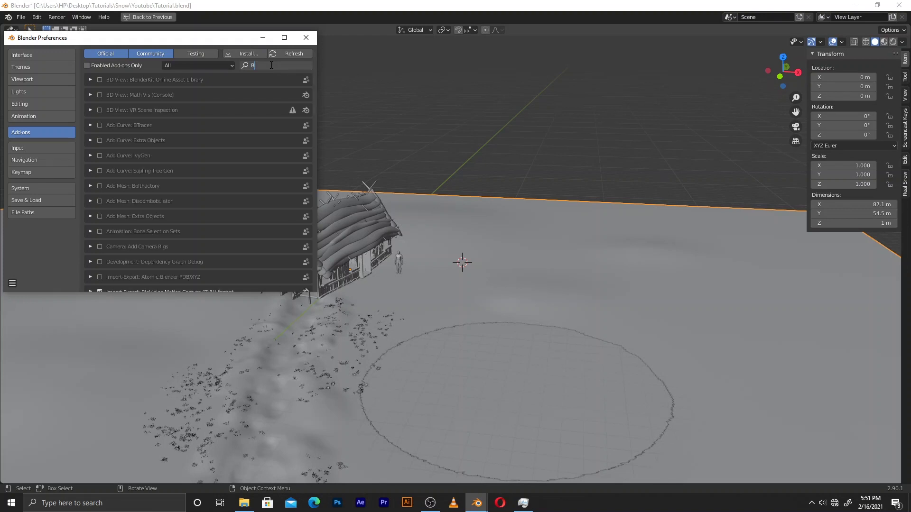
{"action": "type", "text": "BOT"}
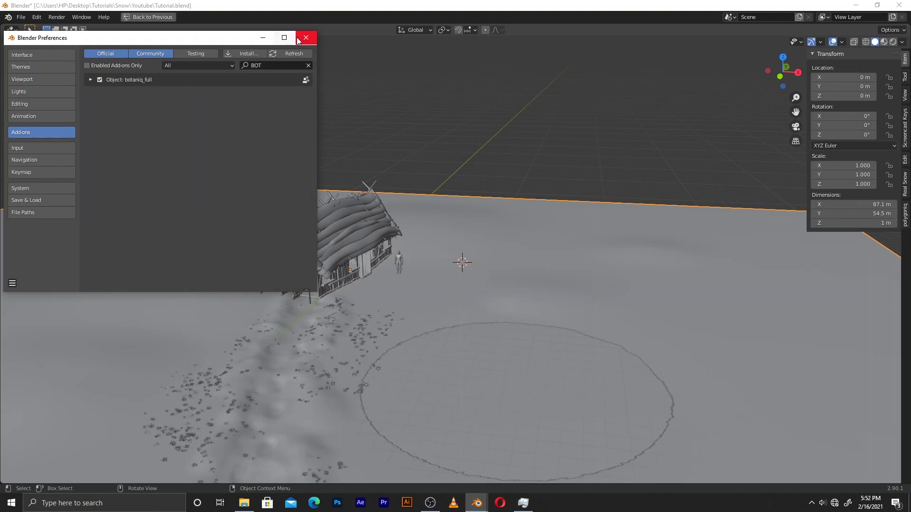
{"action": "left_click", "coordinate": [305, 37]}
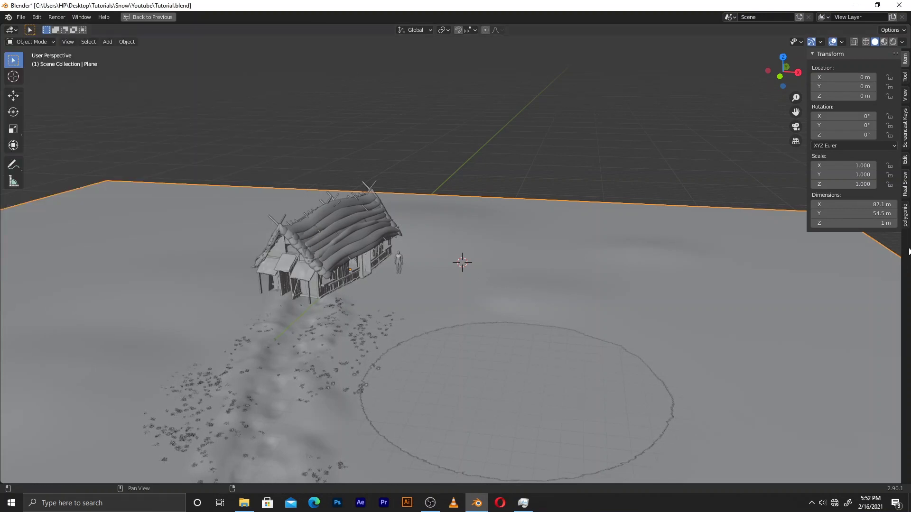
Spawn the Larix decidua (A) winter larch from the botaniq panel beside the cabin.
{"action": "left_click", "coordinate": [907, 228]}
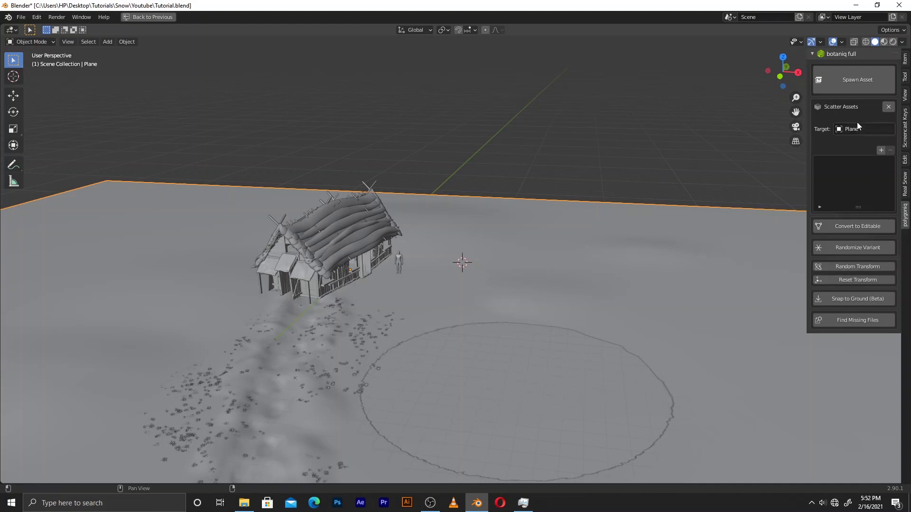
{"action": "left_click", "coordinate": [847, 87]}
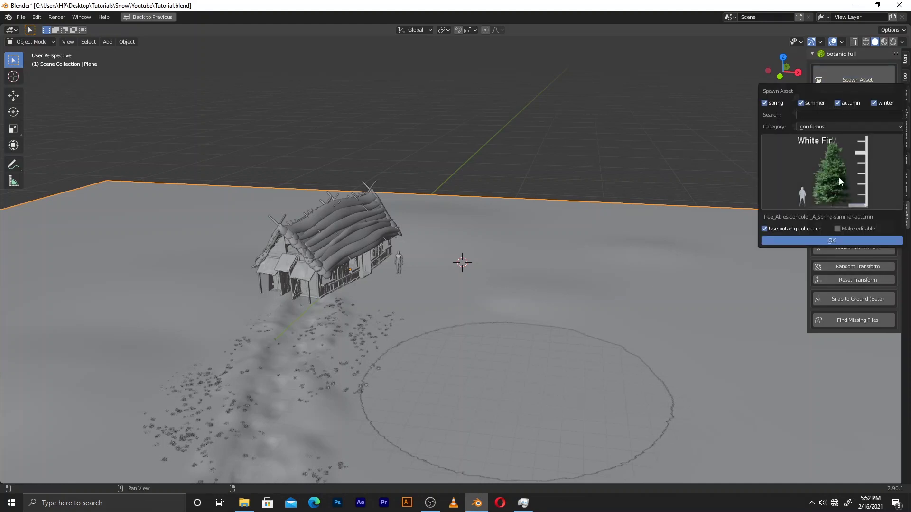
{"action": "left_click", "coordinate": [839, 178]}
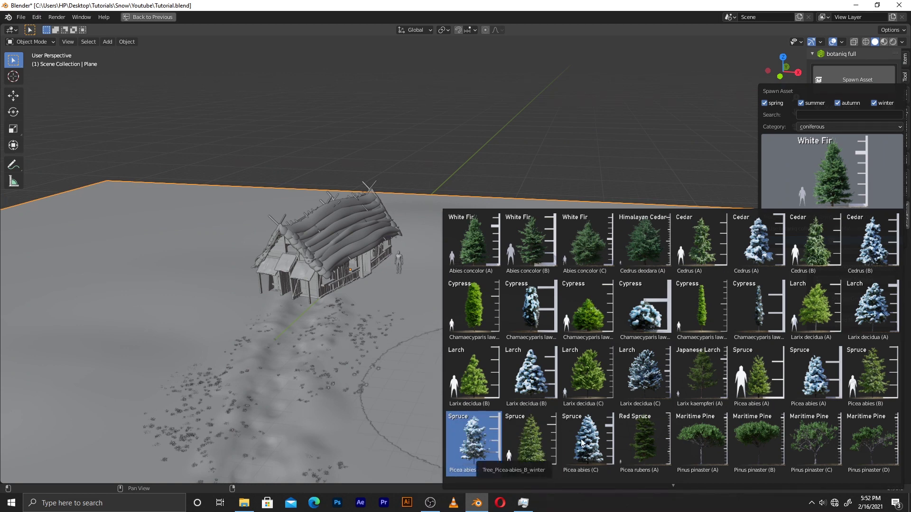
{"action": "left_click", "coordinate": [875, 315]}
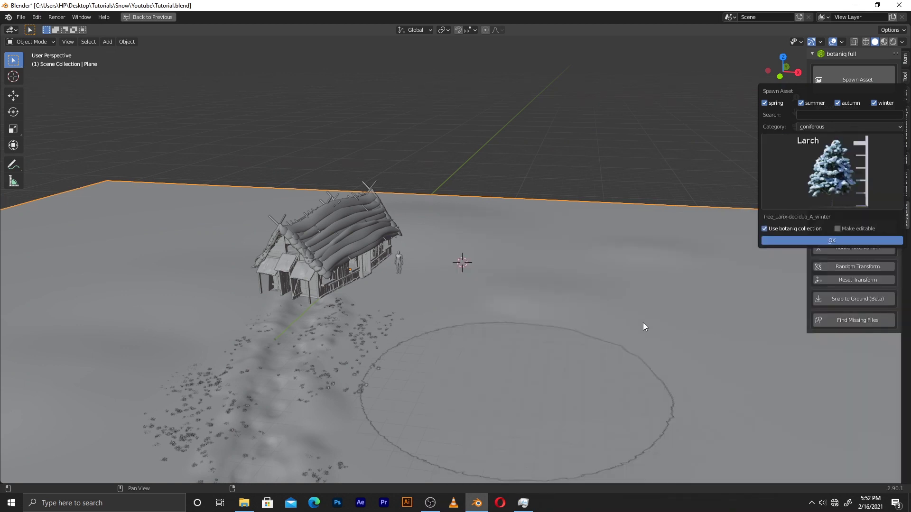
{"action": "left_click", "coordinate": [790, 239]}
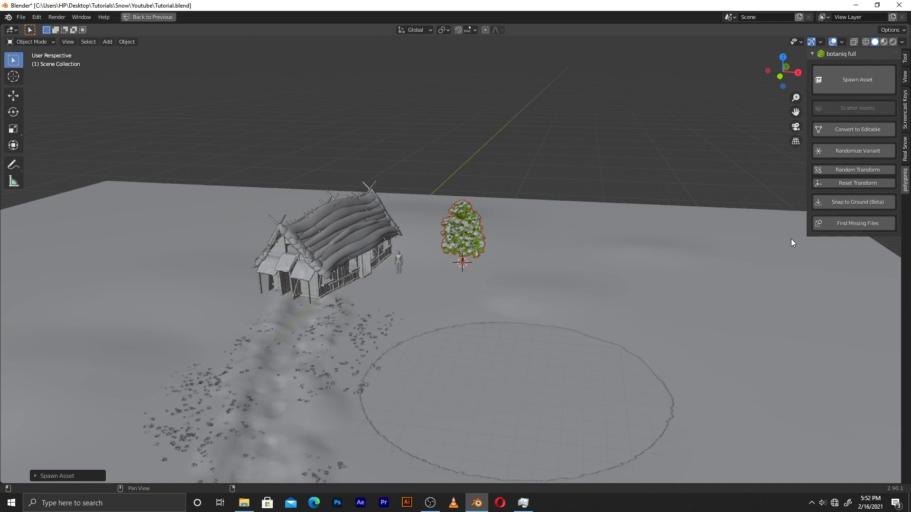
{"action": "middle_click_drag", "start_coordinate": [559, 241], "coordinate": [569, 232]}
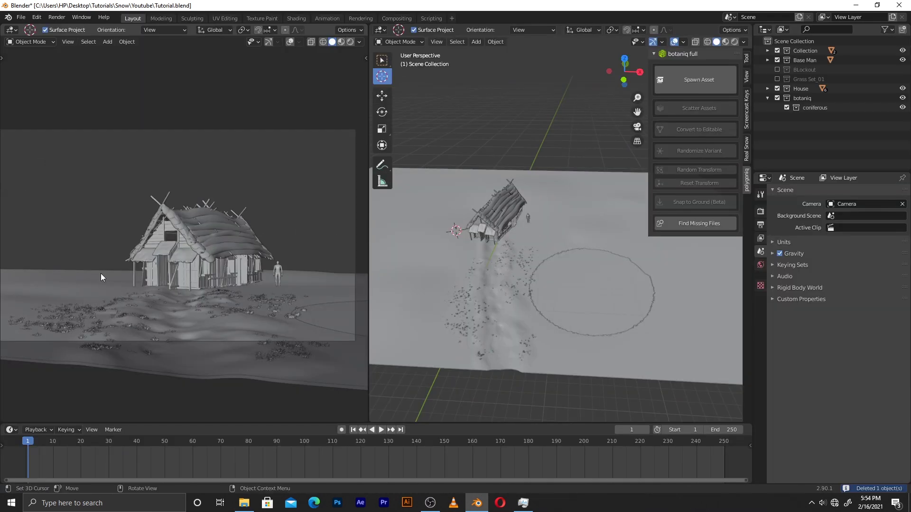
Spawn two larches, including Larix decidua (C), and move the second into place in top view.
{"action": "left_click", "coordinate": [699, 79]}
{"action": "left_click", "coordinate": [683, 234]}
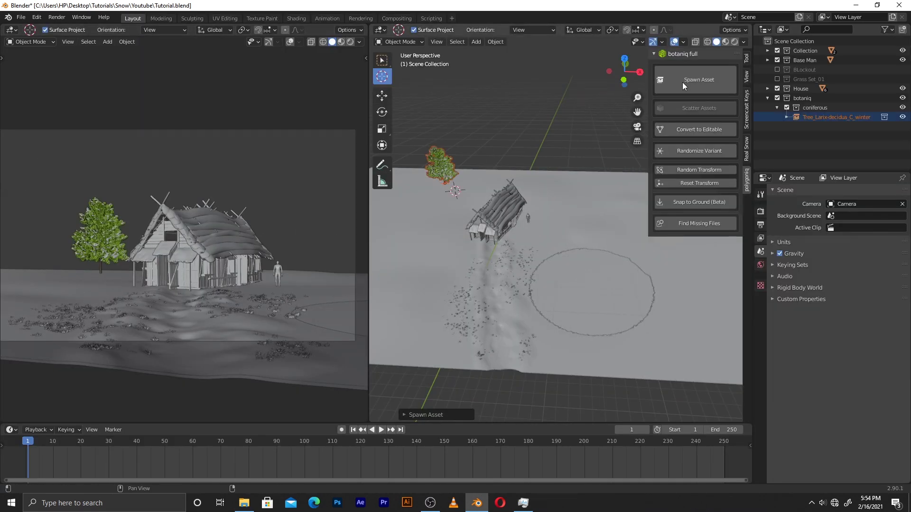
{"action": "left_click", "coordinate": [699, 80]}
{"action": "left_click", "coordinate": [682, 166]}
{"action": "left_click", "coordinate": [500, 382]}
{"action": "left_click", "coordinate": [641, 237]}
{"action": "key", "text": "KP_7"}
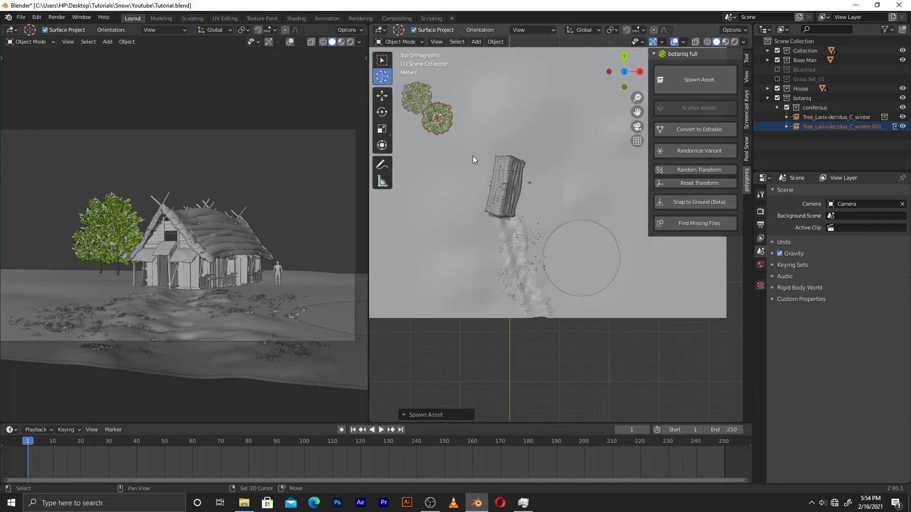
{"action": "key", "text": "g"}
{"action": "left_click", "coordinate": [517, 156]}
Set a new 3D cursor spot and spawn the snowy Picea abies (B) spruce there.
{"action": "right_click", "coordinate": [409, 190], "text": "shift"}
{"action": "left_click", "coordinate": [699, 79]}
{"action": "left_click", "coordinate": [682, 166]}
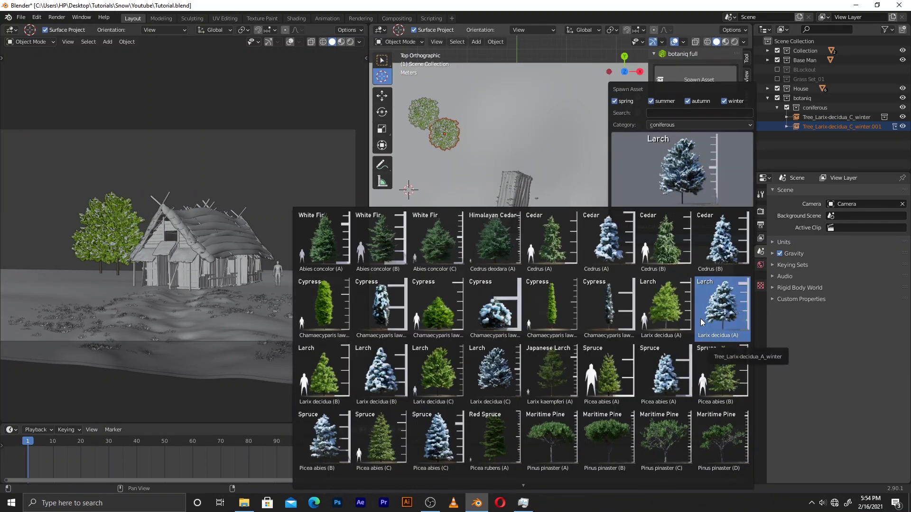
{"action": "left_click", "coordinate": [346, 432]}
{"action": "left_click", "coordinate": [698, 79]}
{"action": "left_click", "coordinate": [683, 231]}
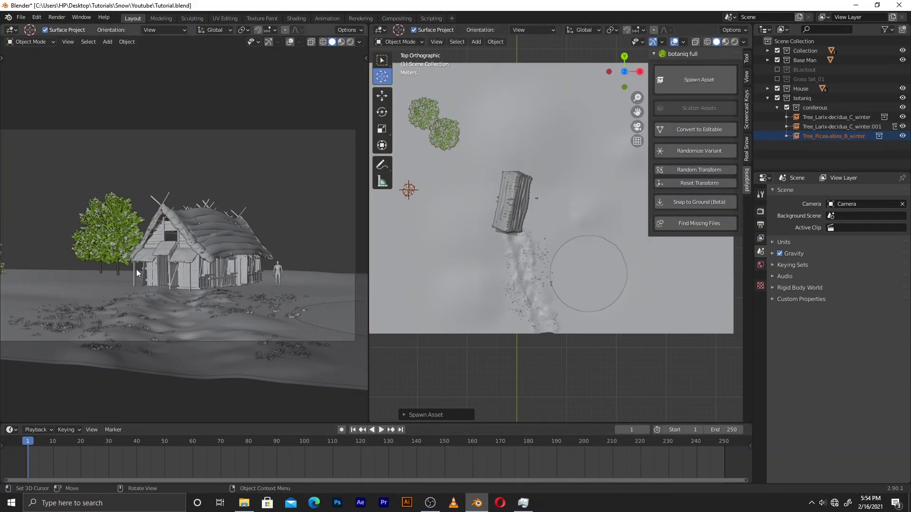
Spawn another snowy winter larch variant from the coniferous grid.
{"action": "left_click", "coordinate": [699, 80]}
{"action": "left_click", "coordinate": [682, 166]}
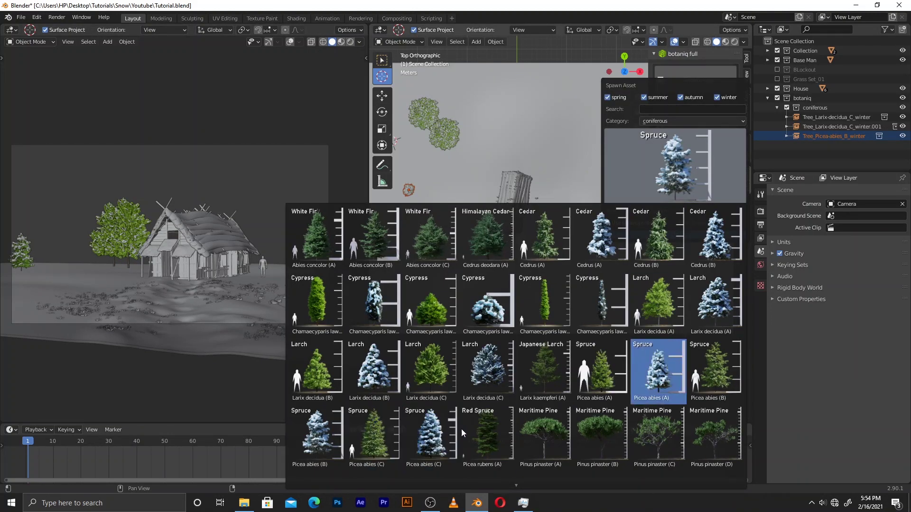
{"action": "left_click", "coordinate": [674, 252]}
{"action": "left_click", "coordinate": [674, 166]}
{"action": "left_click", "coordinate": [736, 286]}
{"action": "left_click", "coordinate": [703, 234]}
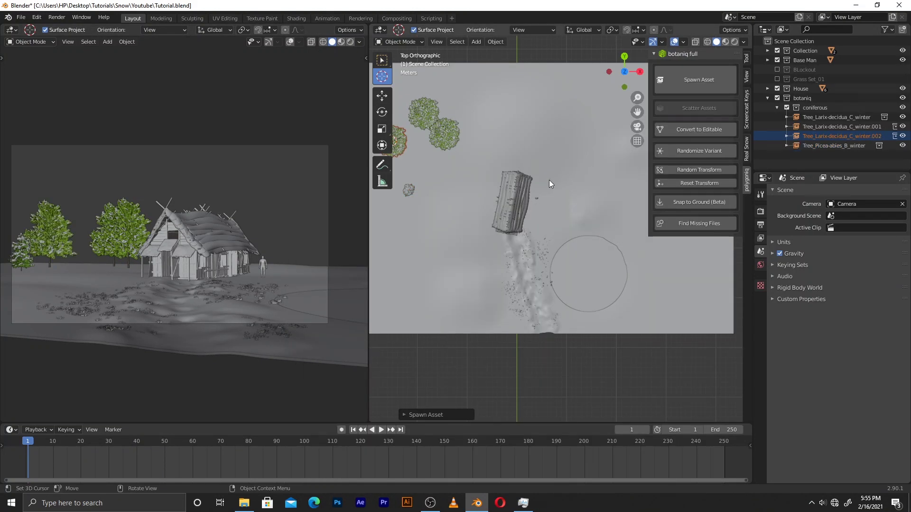
{"action": "left_click", "coordinate": [699, 79]}
{"action": "left_click", "coordinate": [674, 171]}
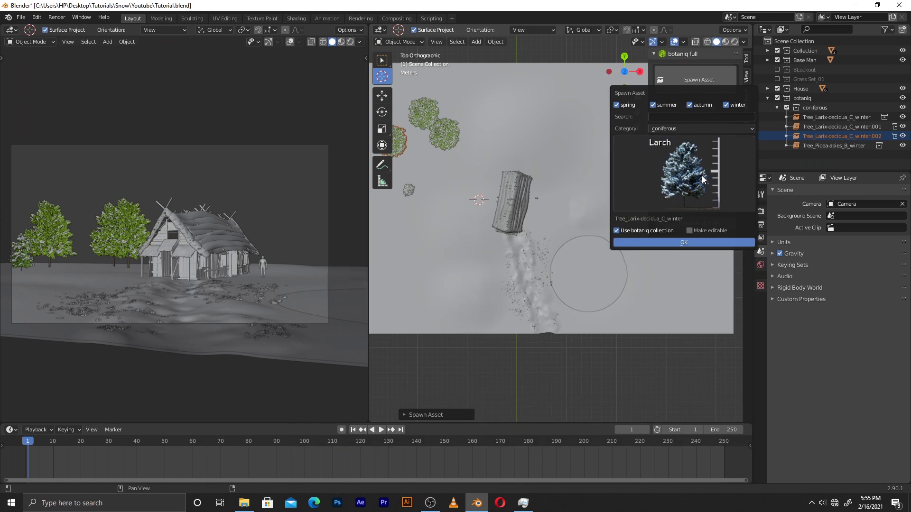
Spawn two snowy Pinus ponderosa pines, placing the second at a spot beside the cabin.
{"action": "left_click", "coordinate": [668, 207]}
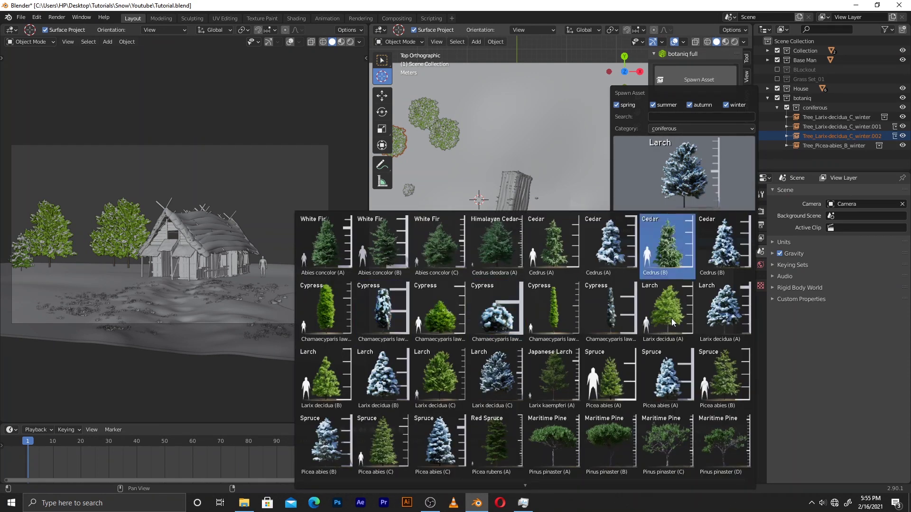
{"action": "scroll", "coordinate": [684, 302], "scroll_direction": "down", "scroll_amount": 3}
{"action": "left_click", "coordinate": [553, 448]}
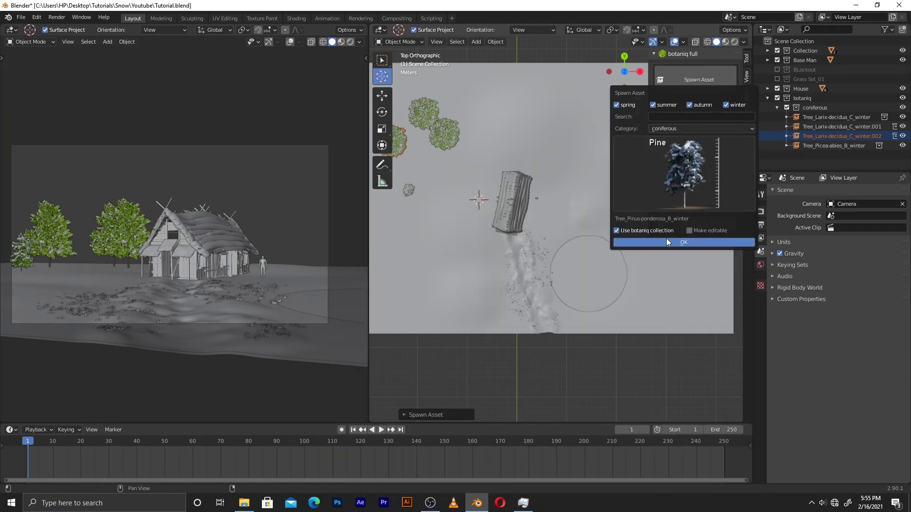
{"action": "left_click", "coordinate": [667, 238]}
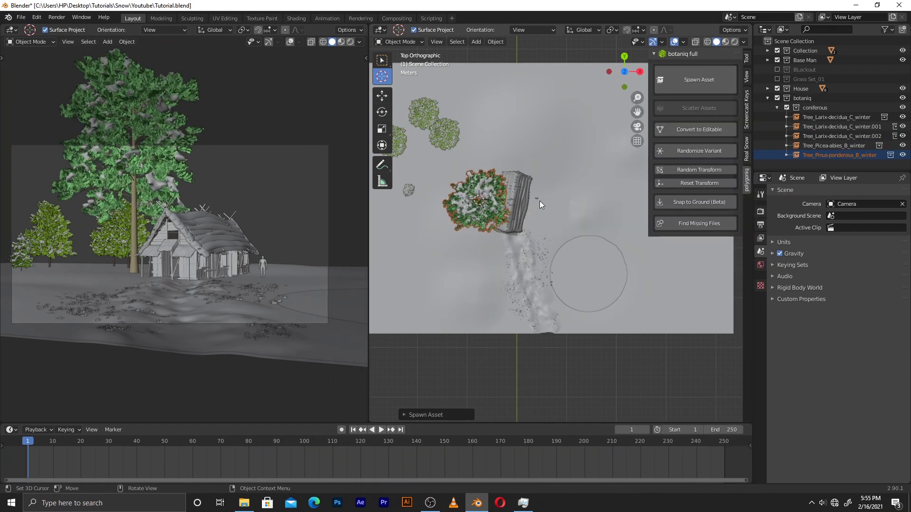
{"action": "left_click", "coordinate": [560, 161]}
{"action": "left_click", "coordinate": [699, 79]}
{"action": "scroll", "coordinate": [579, 413], "scroll_direction": "down", "scroll_amount": 2}
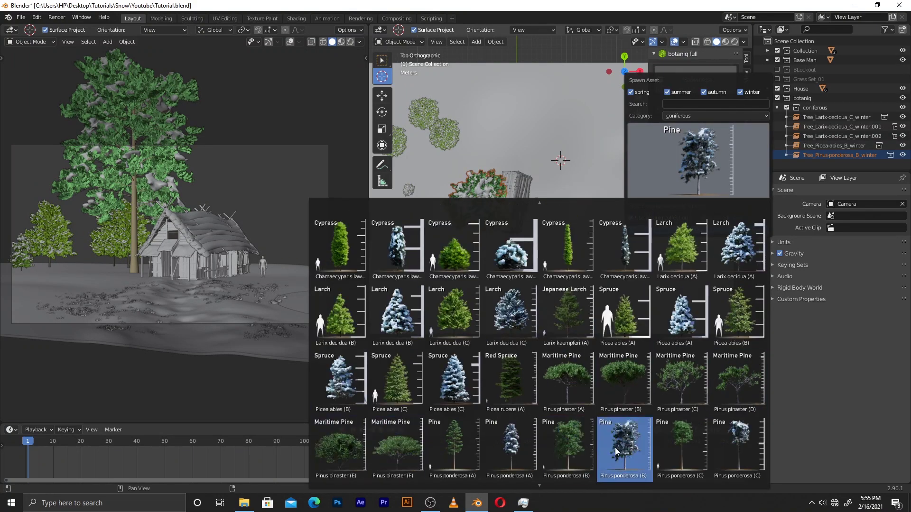
{"action": "left_click", "coordinate": [528, 448]}
{"action": "left_click", "coordinate": [646, 230]}
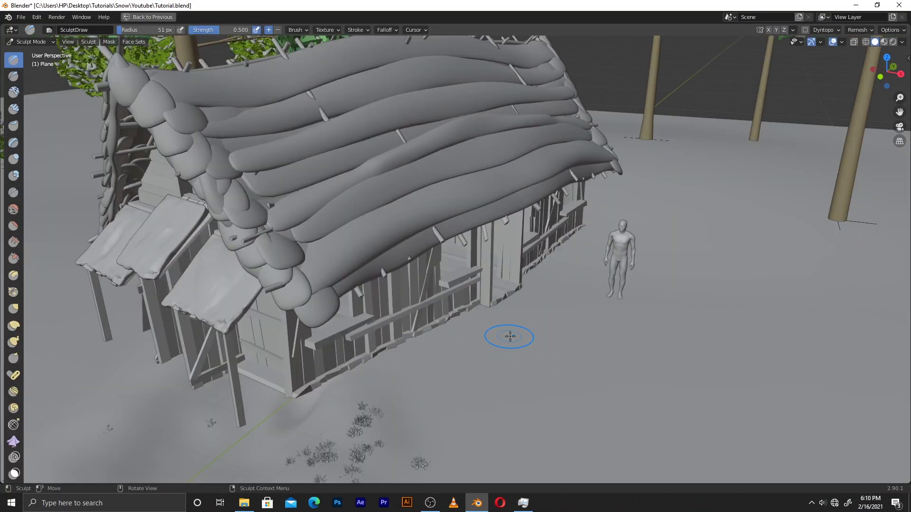
Build snow mounds with the Draw brush along each wall of the cabin's base, orbiting around it.
{"action": "mouse_move", "coordinate": [457, 321]}
{"action": "left_mouse_down"}
{"action": "mouse_move", "coordinate": [441, 344]}
{"action": "mouse_move", "coordinate": [468, 324]}
{"action": "mouse_move", "coordinate": [397, 369]}
{"action": "mouse_move", "coordinate": [287, 406]}
{"action": "mouse_move", "coordinate": [296, 413]}
{"action": "mouse_move", "coordinate": [257, 394]}
{"action": "mouse_move", "coordinate": [312, 429]}
{"action": "mouse_move", "coordinate": [315, 406]}
{"action": "mouse_move", "coordinate": [275, 405]}
{"action": "left_mouse_up"}
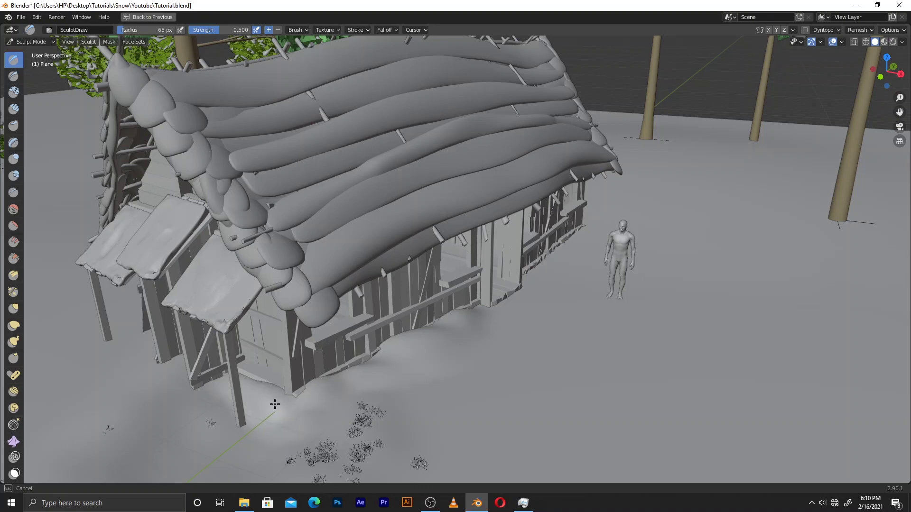
{"action": "mouse_move", "coordinate": [275, 404]}
{"action": "middle_mouse_down"}
{"action": "mouse_move", "coordinate": [702, 393]}
{"action": "mouse_move", "coordinate": [674, 362]}
{"action": "mouse_move", "coordinate": [733, 405]}
{"action": "middle_mouse_up"}
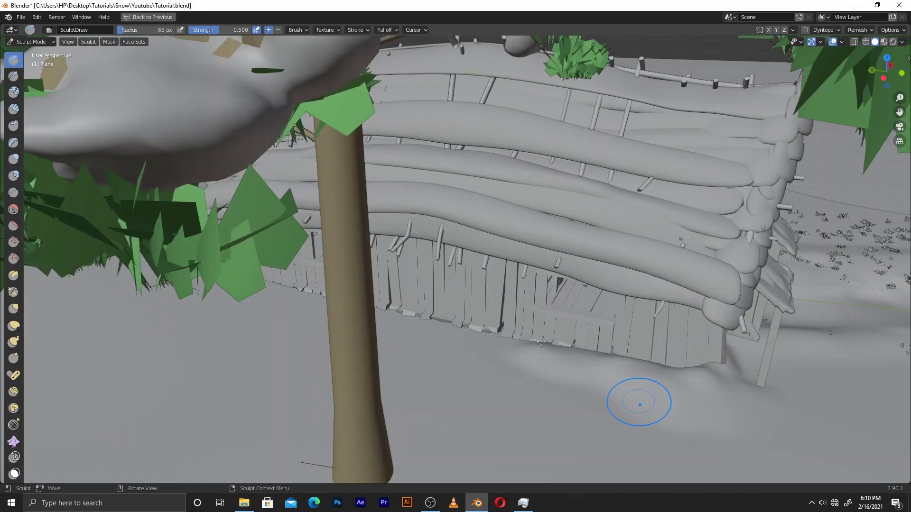
{"action": "middle_click_drag", "start_coordinate": [641, 403], "coordinate": [529, 313]}
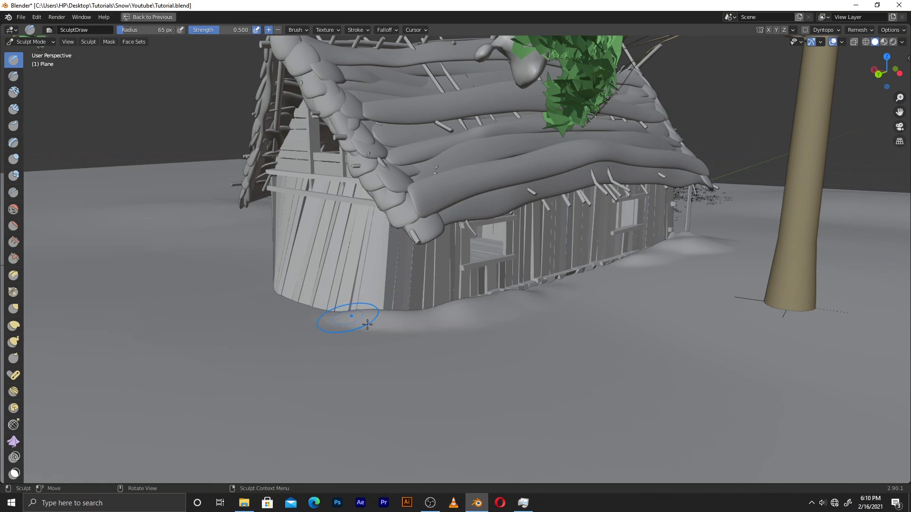
{"action": "middle_click_drag", "start_coordinate": [367, 324], "coordinate": [721, 317]}
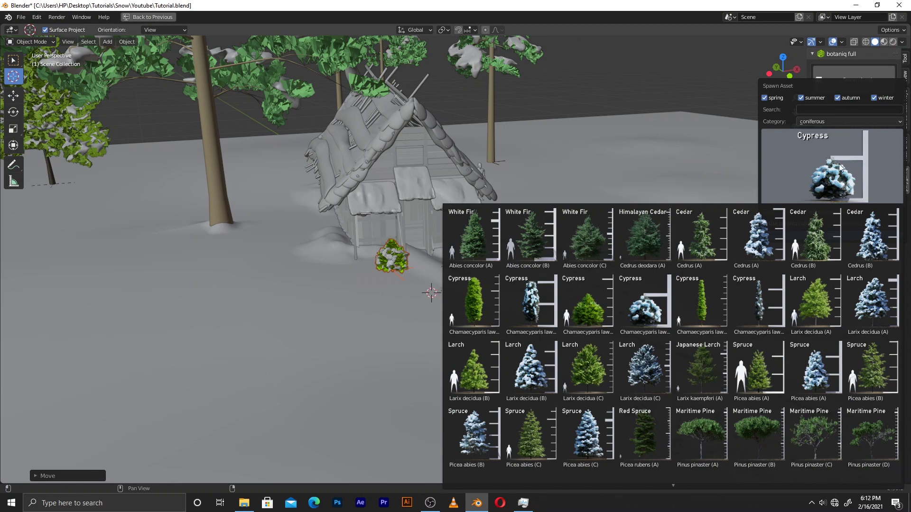
Spawn a snowy shrub and move it into place near the cabin.
{"action": "left_click", "coordinate": [783, 232]}
{"action": "middle_click_drag", "start_coordinate": [642, 186], "coordinate": [430, 233]}
{"action": "key", "text": "g"}
{"action": "left_click", "coordinate": [408, 289]}
Duplicate the shrub to the left of the cabin and reposition Rock.001.
{"action": "key", "text": "shift+d"}
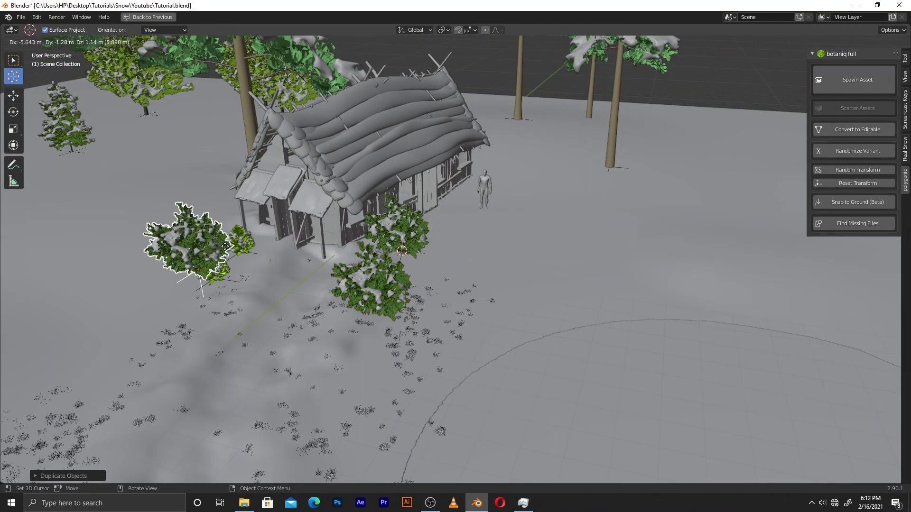
{"action": "left_click", "coordinate": [225, 248]}
{"action": "middle_click_drag", "start_coordinate": [226, 249], "coordinate": [272, 226]}
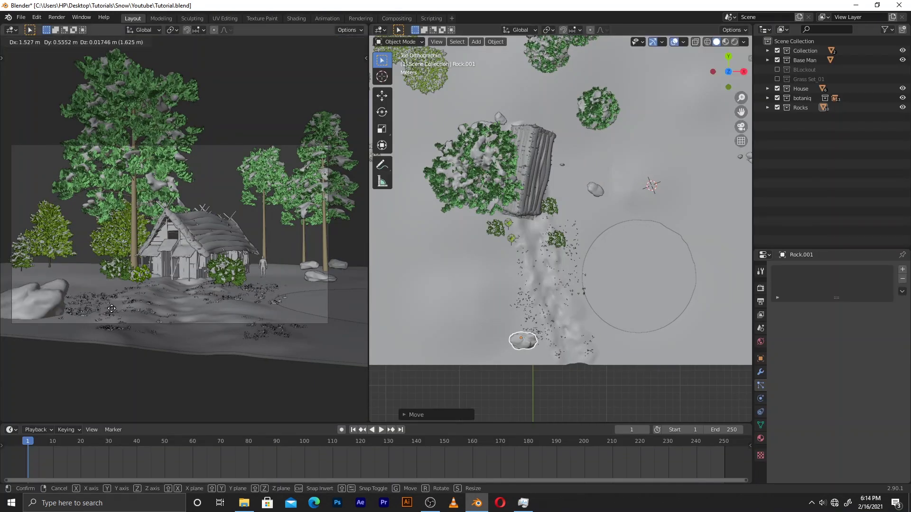
{"action": "left_click", "coordinate": [111, 308]}
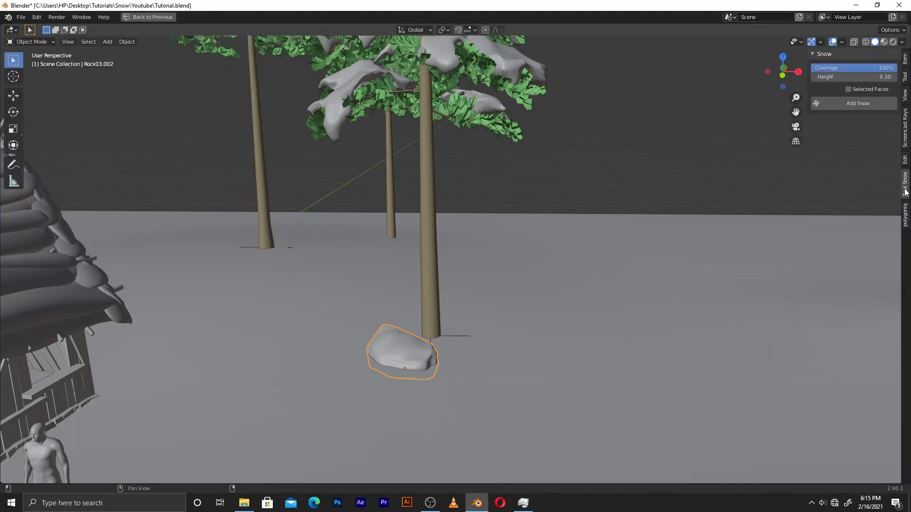
Set the Real Snow height to 0.1 and add snow to the selected rock.
{"action": "left_click", "coordinate": [860, 77]}
{"action": "type", "text": "0.1"}
{"action": "key", "text": "Return"}
{"action": "left_click", "coordinate": [857, 103]}
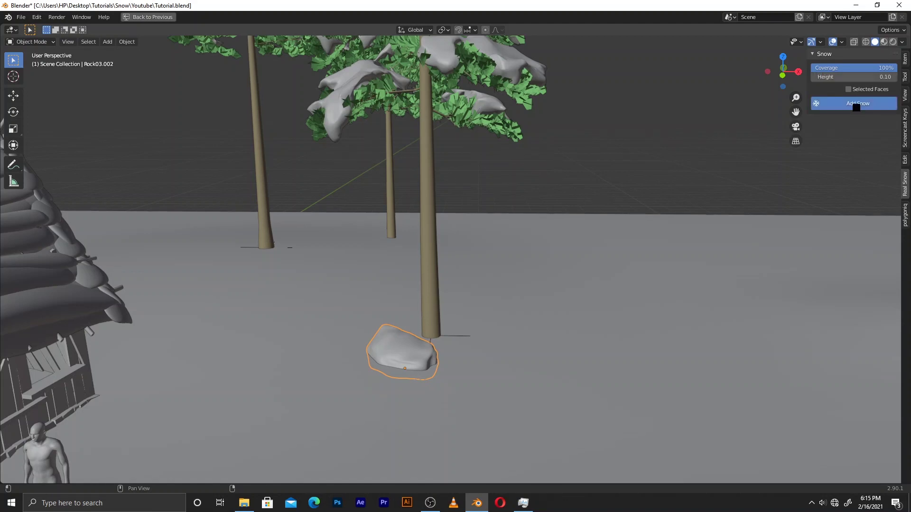
Select the next rock and add a snow layer to it as well.
{"action": "left_click", "coordinate": [679, 337]}
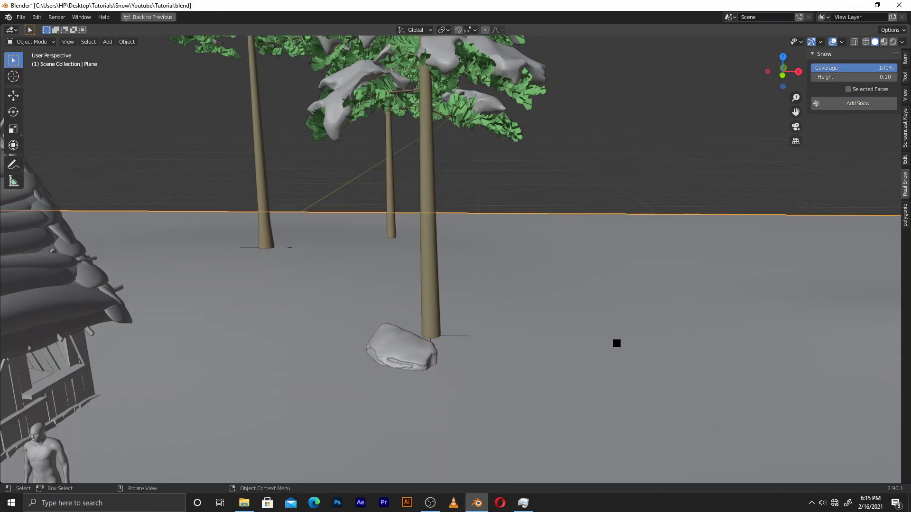
{"action": "key", "text": "shift+space"}
{"action": "key", "text": "g"}
{"action": "scroll", "coordinate": [456, 257], "scroll_direction": "down", "scroll_amount": 5}
{"action": "left_click", "coordinate": [389, 277]}
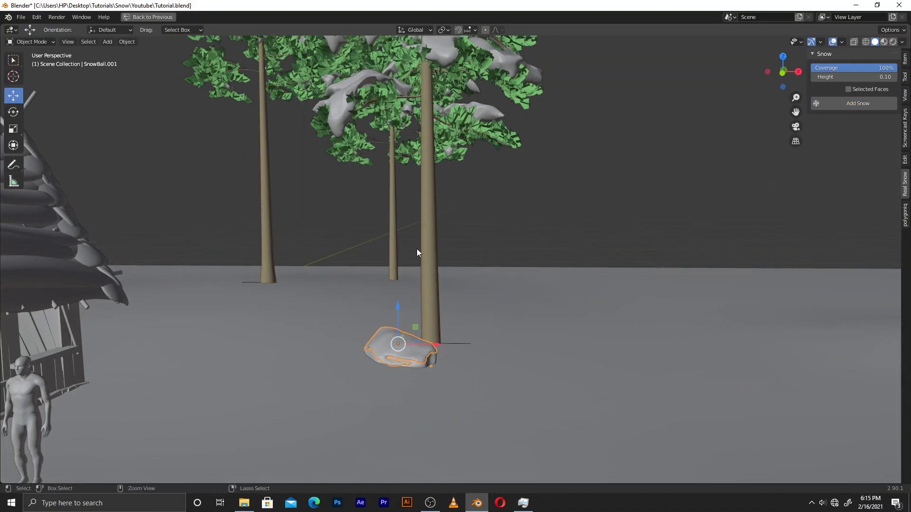
{"action": "middle_click_drag", "start_coordinate": [416, 249], "coordinate": [399, 342]}
{"action": "left_click", "coordinate": [399, 341]}
{"action": "left_click", "coordinate": [856, 103]}
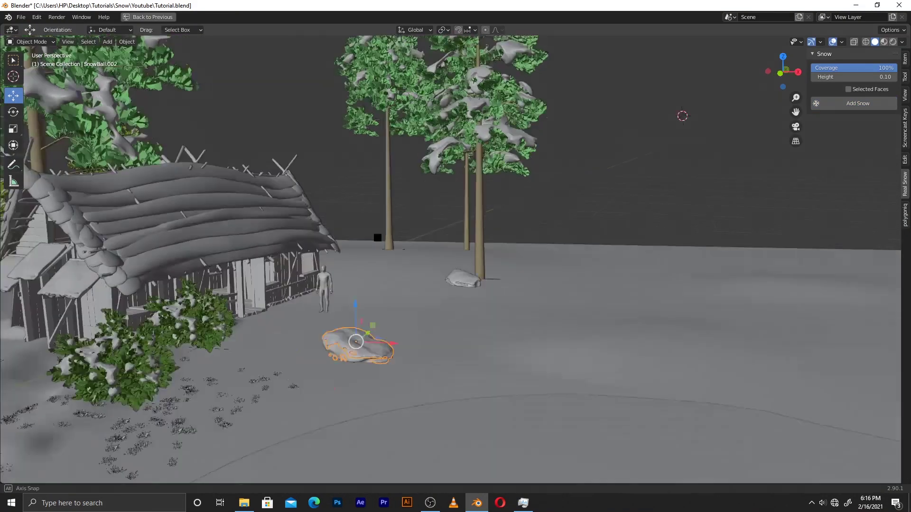
Bring the large foreground rock into view and select Rock.001.
{"action": "middle_click_drag", "start_coordinate": [377, 238], "coordinate": [42, 283]}
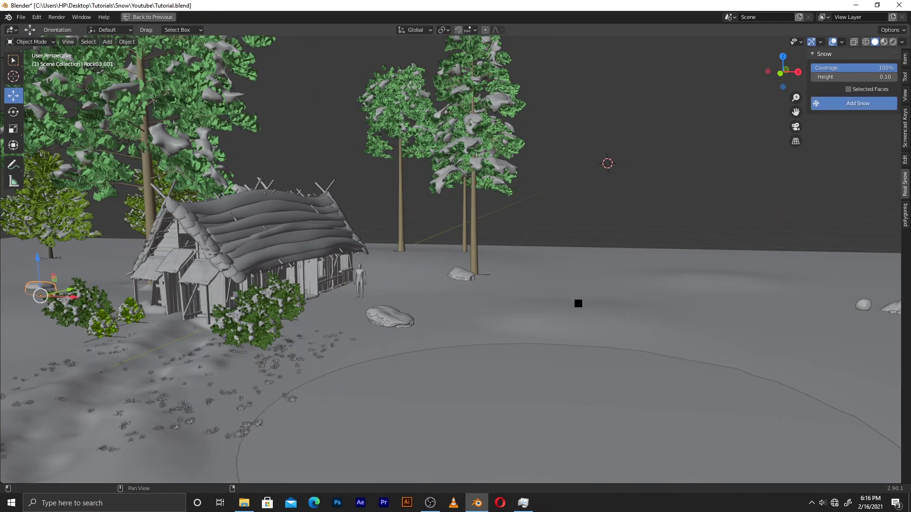
{"action": "scroll", "coordinate": [578, 304], "scroll_direction": "down", "scroll_amount": 5}
{"action": "middle_click_drag", "start_coordinate": [502, 301], "coordinate": [248, 315]}
{"action": "left_click", "coordinate": [248, 315]}
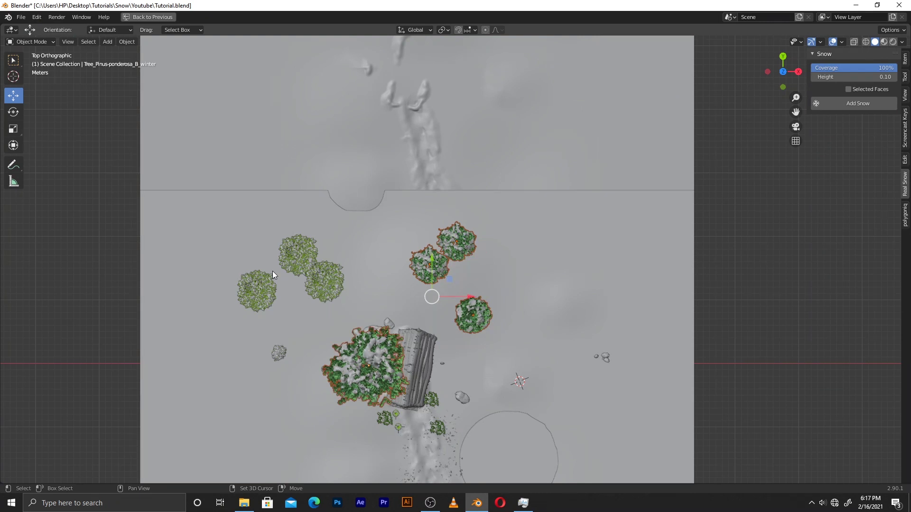
Duplicate the selected larch trees and place the copies on the upper snow plane.
{"action": "key", "text": "ctrl+v"}
{"action": "scroll", "coordinate": [531, 274], "scroll_direction": "down", "scroll_amount": 3}
{"action": "key", "text": "g"}
{"action": "left_click", "coordinate": [532, 275]}
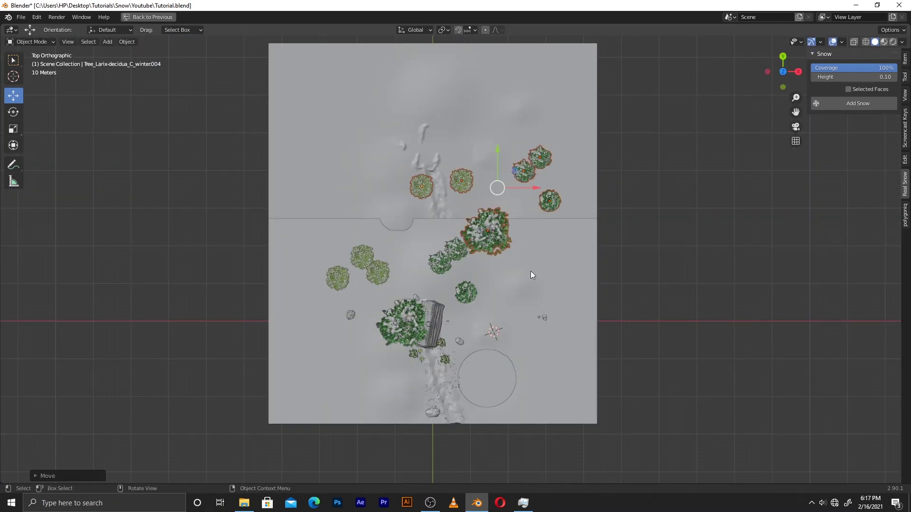
Place another batch of tree copies to the left, then return to the previous multi-view layout.
{"action": "key", "text": "ctrl+v"}
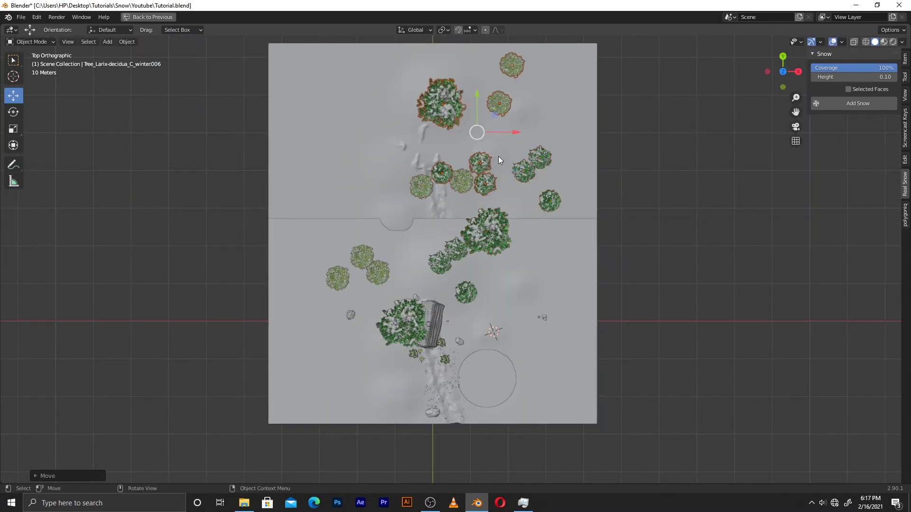
{"action": "key", "text": "g"}
{"action": "left_click", "coordinate": [346, 192]}
{"action": "left_click", "coordinate": [157, 17]}
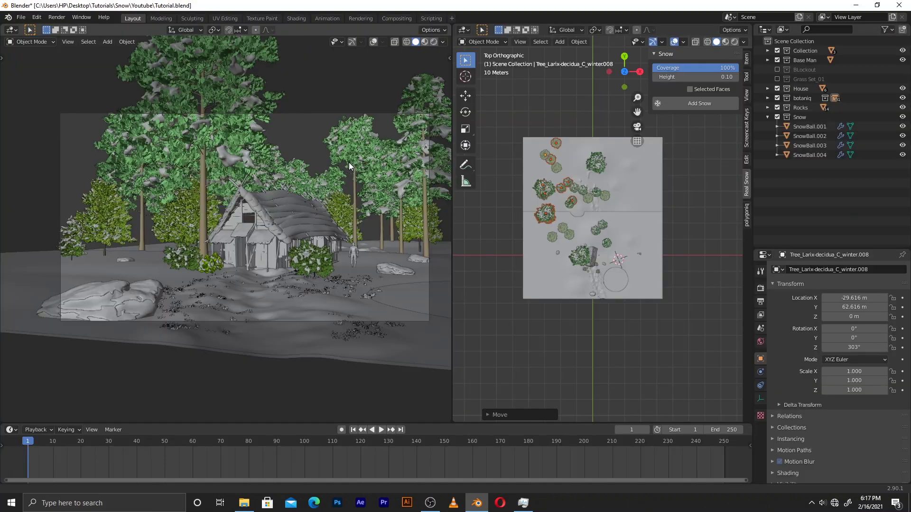